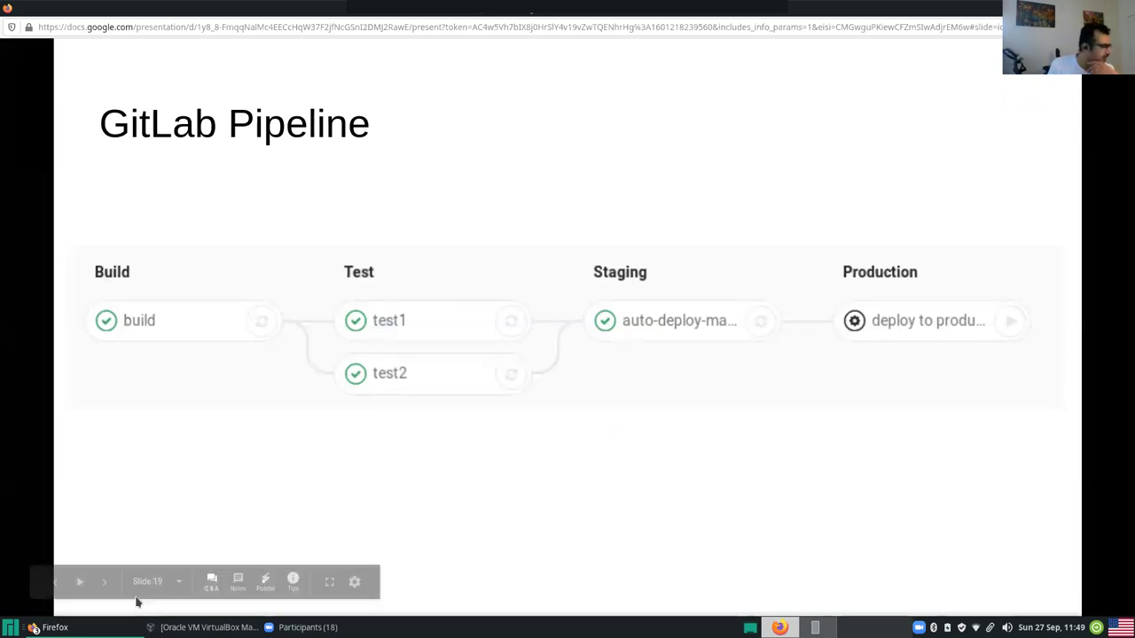
Switch to the Firefox window with the Devops - S01 slides and open the GitLab test-project page in a second tab
{"action": "left_click", "coordinate": [48, 627]}
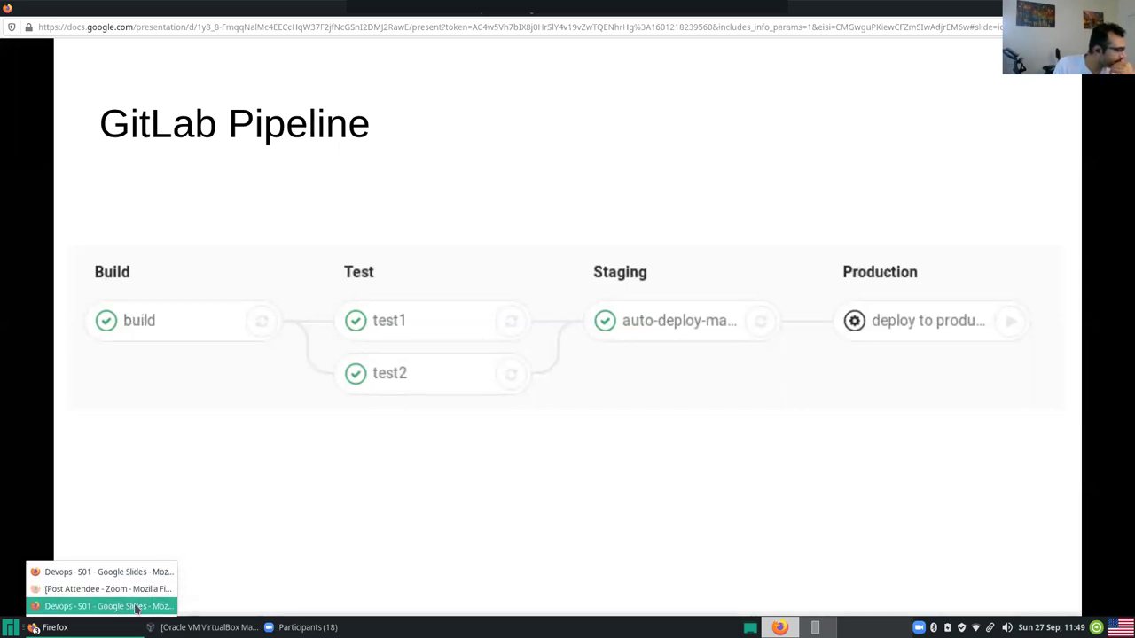
{"action": "left_click", "coordinate": [137, 606]}
{"action": "left_click", "coordinate": [51, 620]}
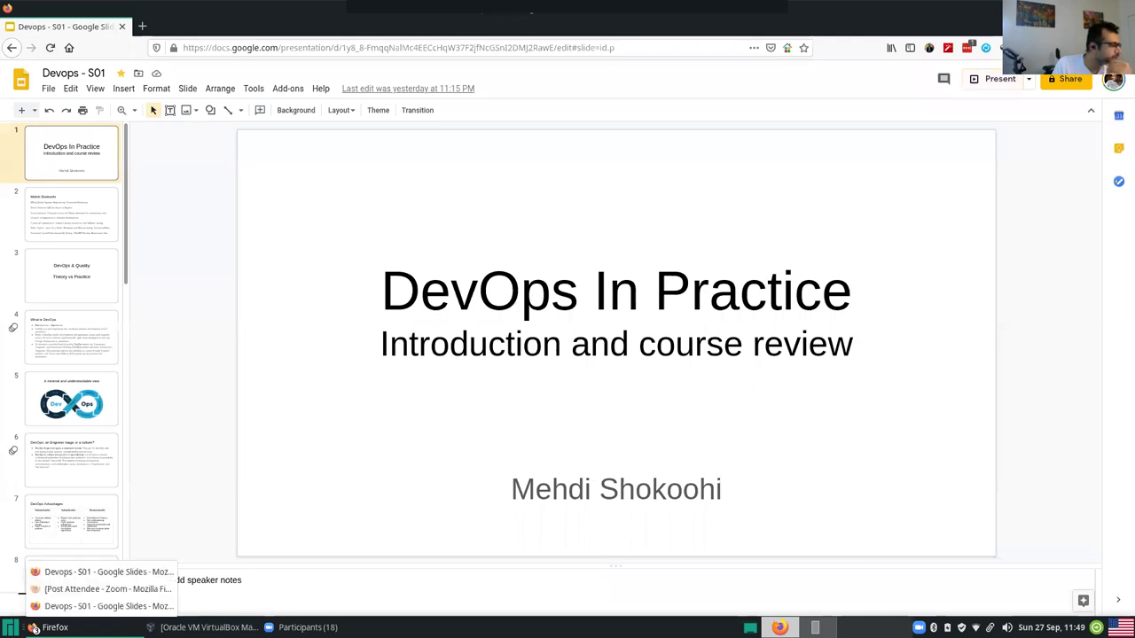
{"action": "left_click", "coordinate": [92, 594]}
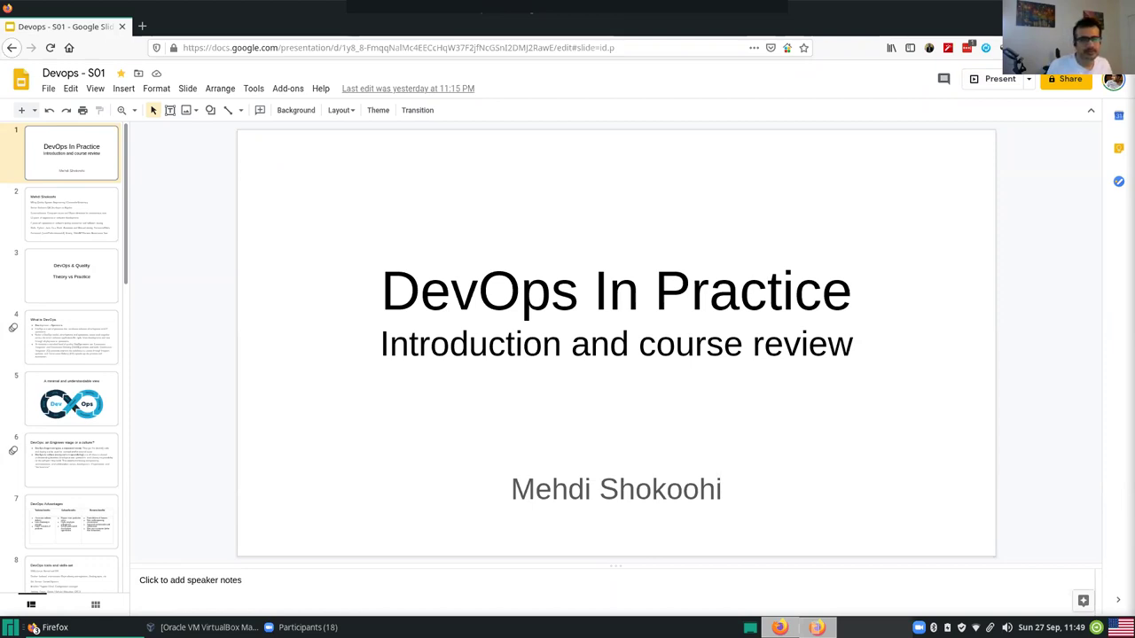
{"action": "key", "text": "ctrl+shift+t"}
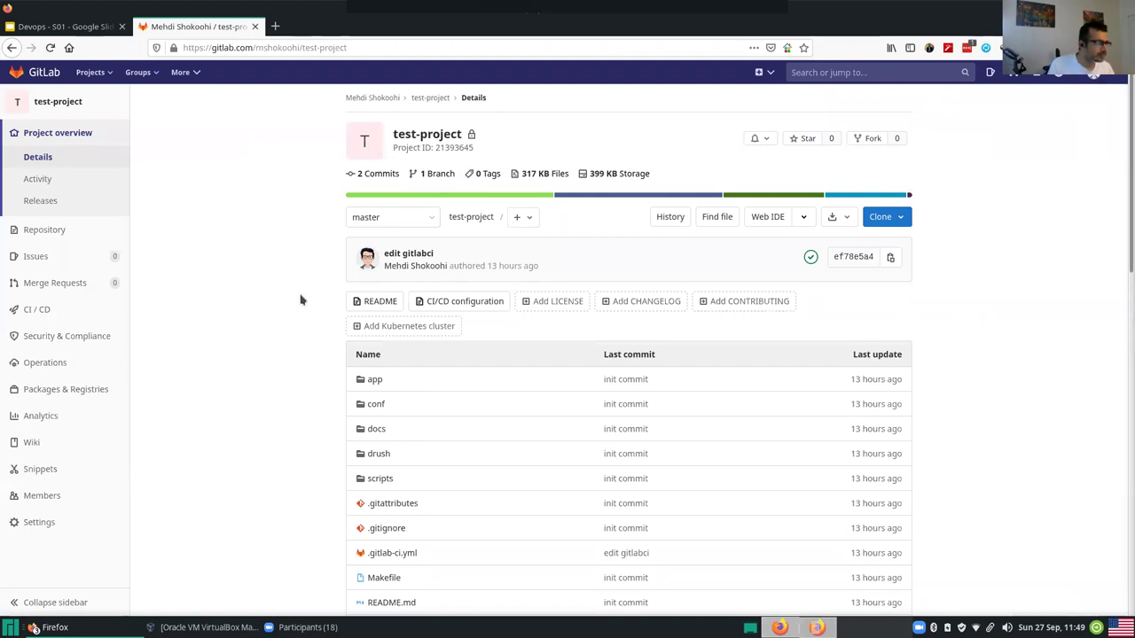
Examine the test-project repository's file list and its README.md
{"action": "scroll", "coordinate": [298, 317], "scroll_direction": "down", "scroll_amount": 3}
{"action": "scroll", "coordinate": [301, 328], "scroll_direction": "up", "scroll_amount": 3}
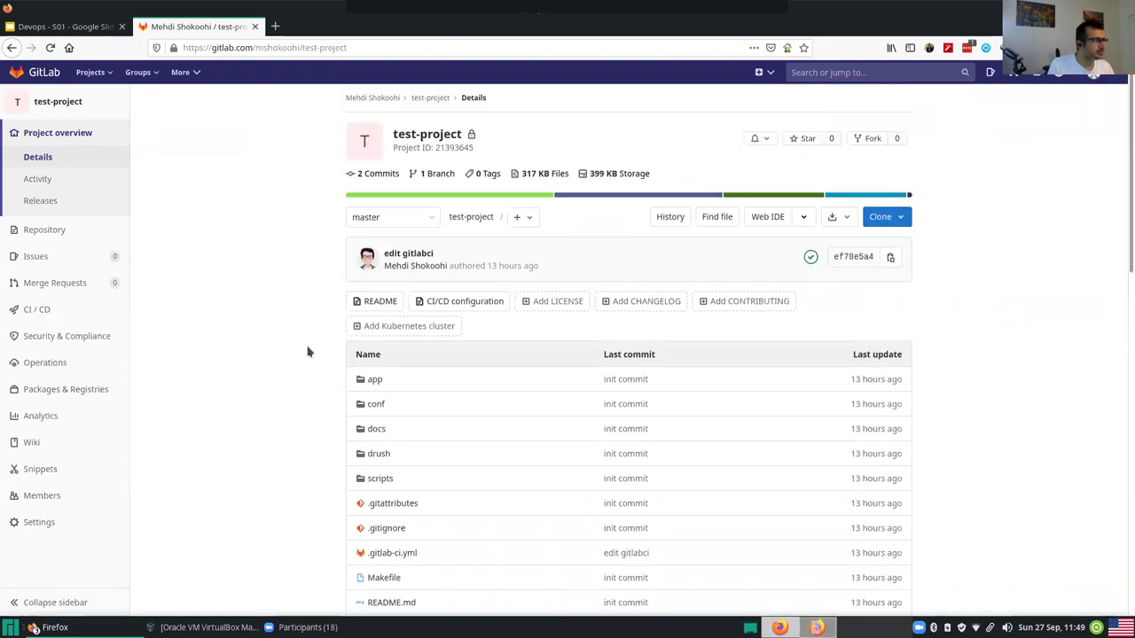
{"action": "scroll", "coordinate": [289, 306], "scroll_direction": "down", "scroll_amount": 2}
{"action": "scroll", "coordinate": [266, 301], "scroll_direction": "up", "scroll_amount": 2}
{"action": "scroll", "coordinate": [239, 296], "scroll_direction": "down", "scroll_amount": 7}
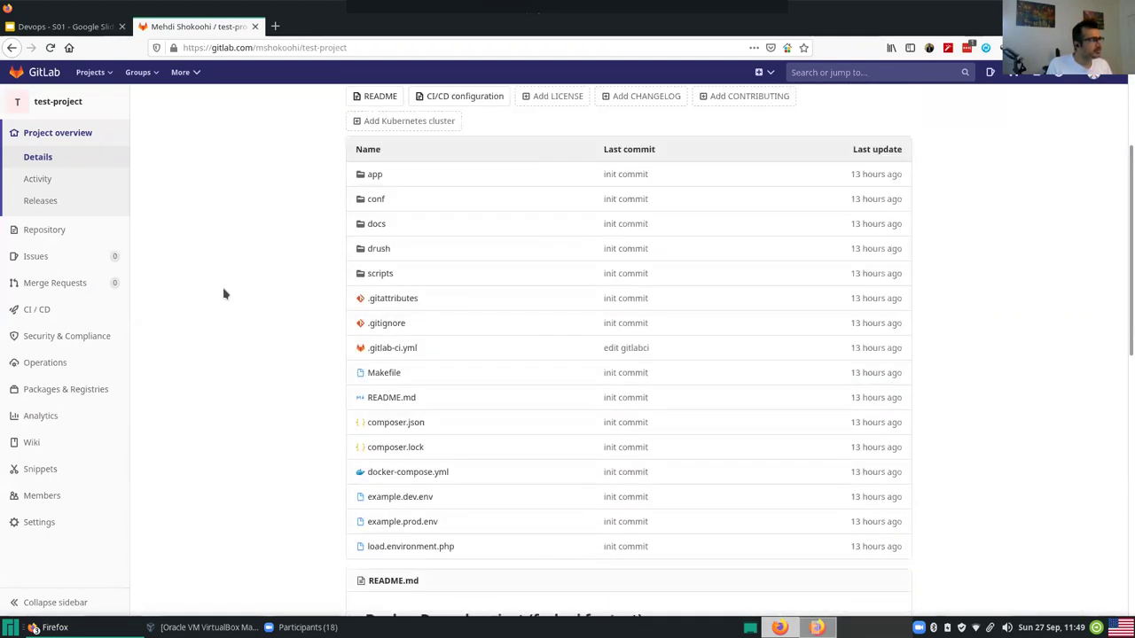
{"action": "scroll", "coordinate": [225, 296], "scroll_direction": "up", "scroll_amount": 5}
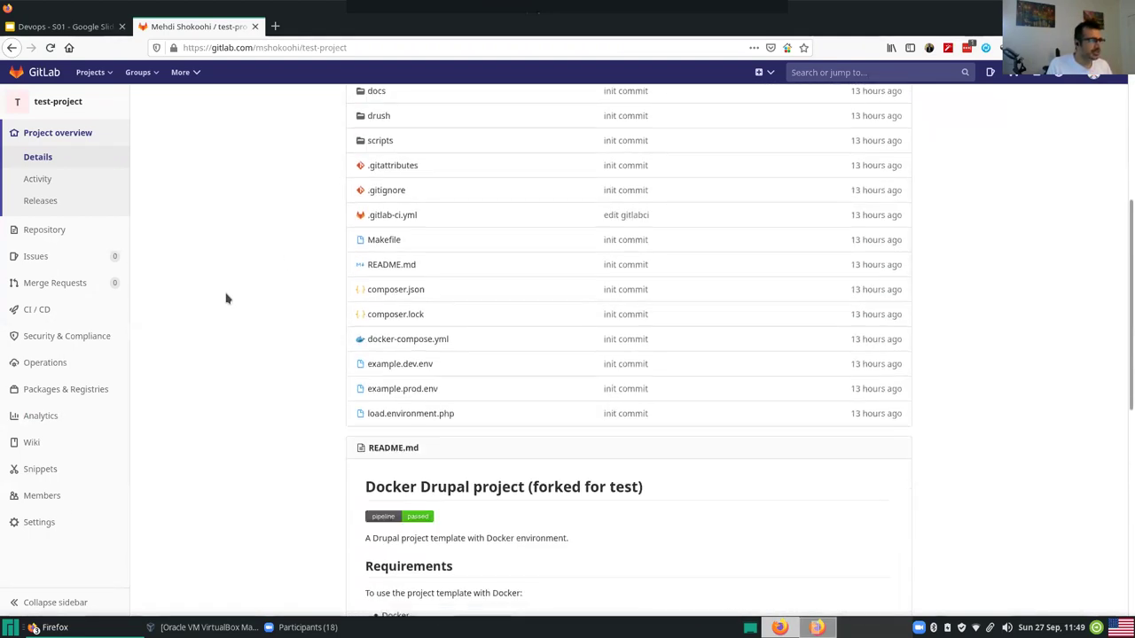
{"action": "scroll", "coordinate": [474, 443], "scroll_direction": "down", "scroll_amount": 5}
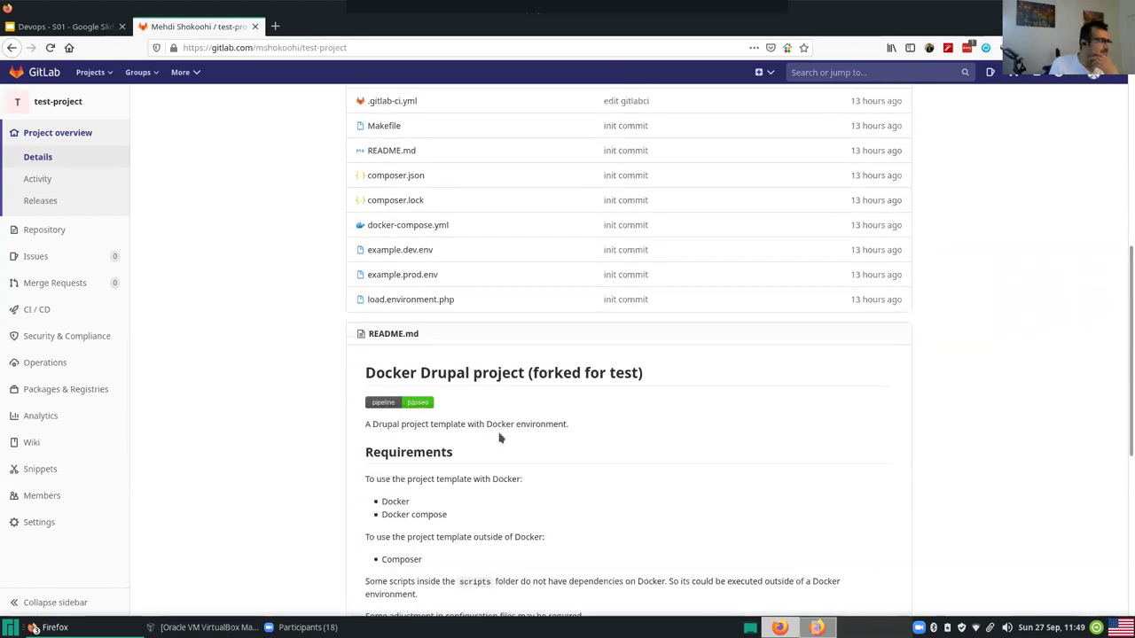
{"action": "scroll", "coordinate": [252, 306], "scroll_direction": "up", "scroll_amount": 3}
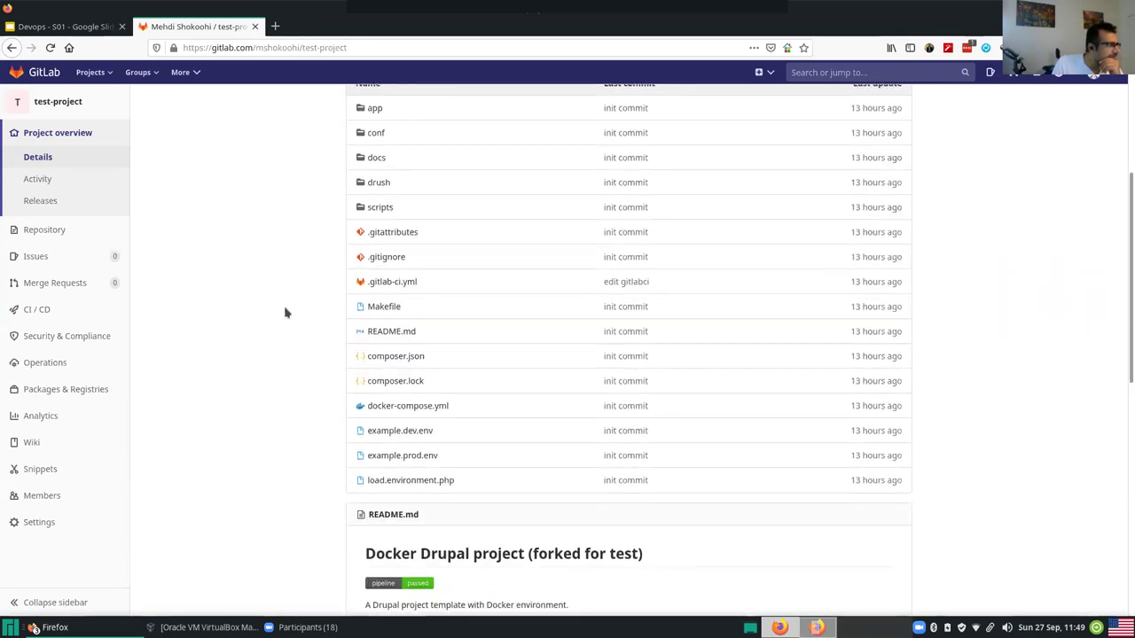
Open the project's CI/CD pipelines and inspect the stages and jobs of the latest "edit gitlabci" pipeline
{"action": "mouse_move", "coordinate": [43, 311]}
{"action": "left_click", "coordinate": [168, 315]}
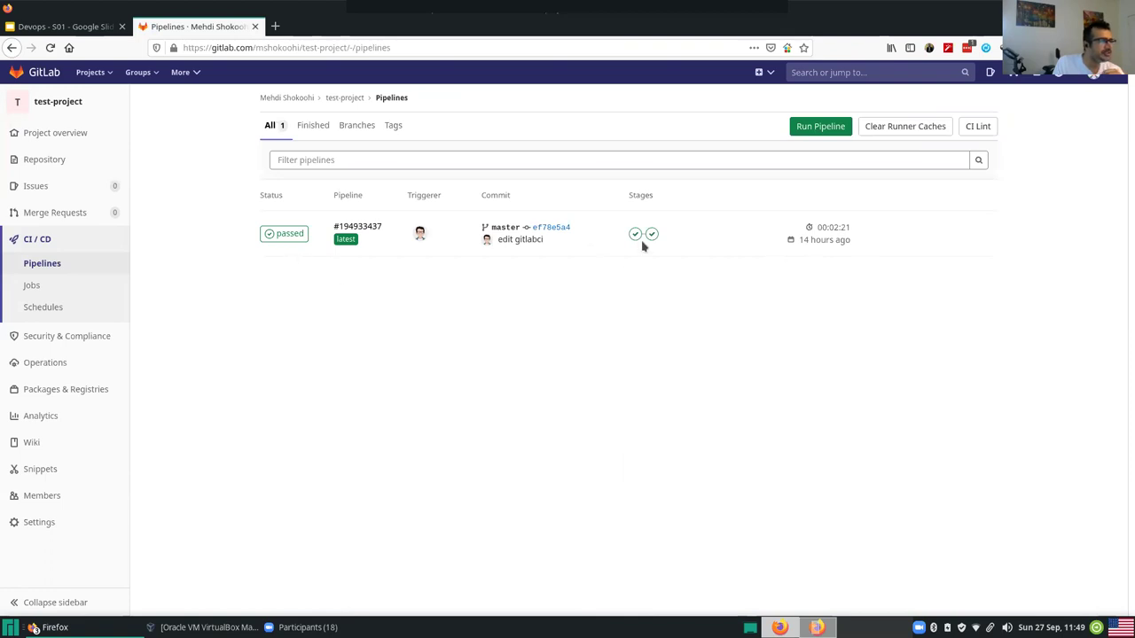
{"action": "left_click", "coordinate": [291, 234]}
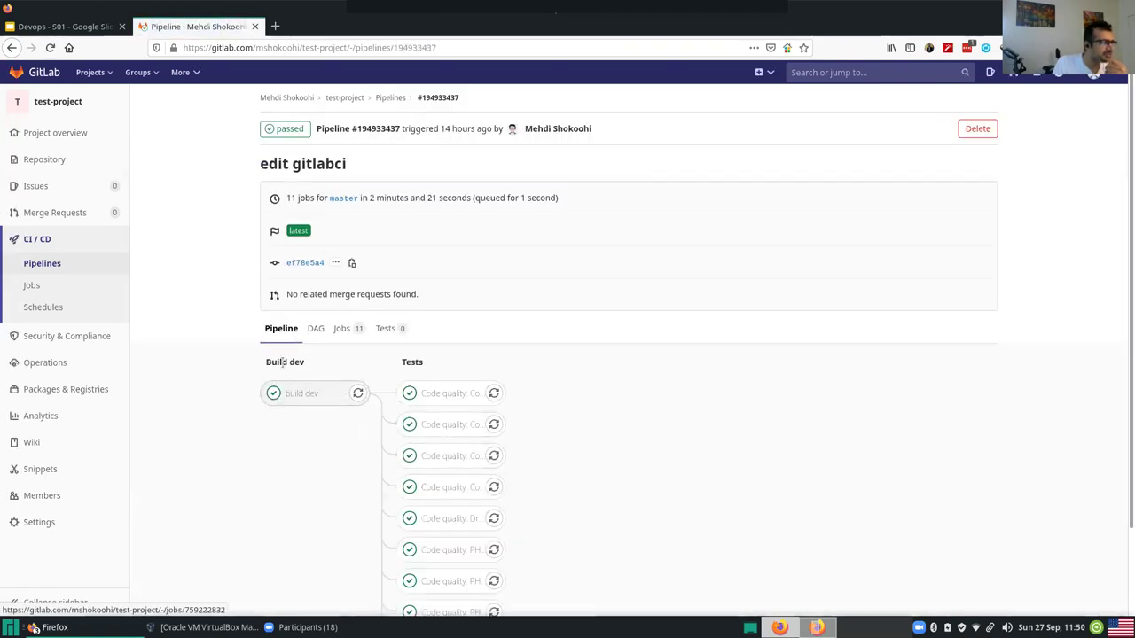
{"action": "scroll", "coordinate": [530, 408], "scroll_direction": "down", "scroll_amount": 2}
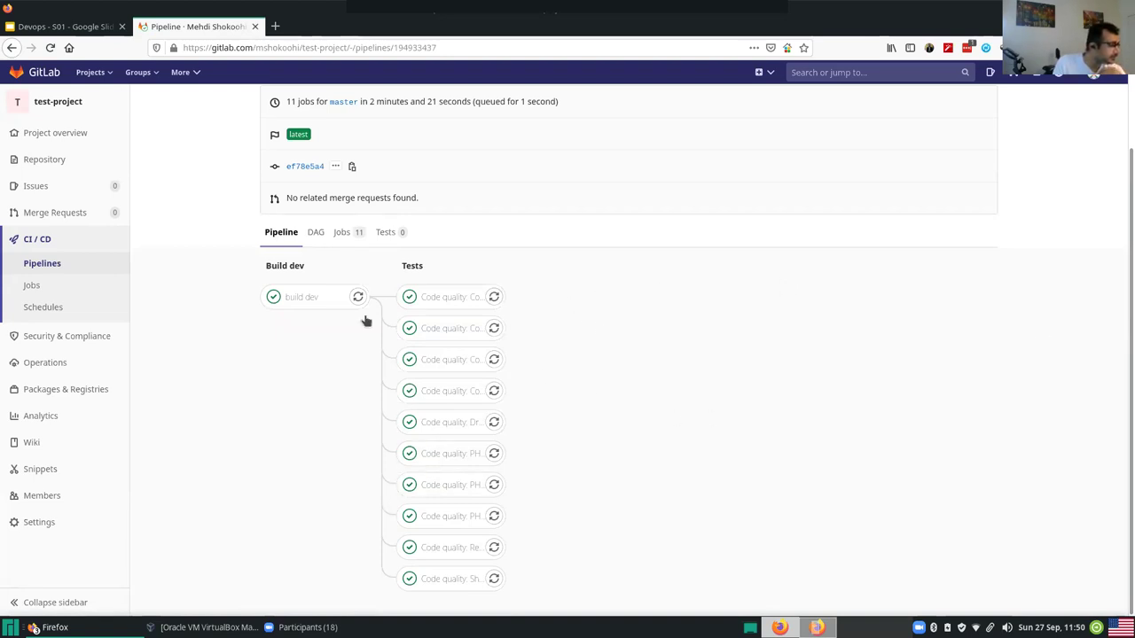
Switch to a new terminal window and change into the repos/docker-drupal-project directory
{"action": "left_click", "coordinate": [11, 627]}
{"action": "left_click", "coordinate": [78, 366]}
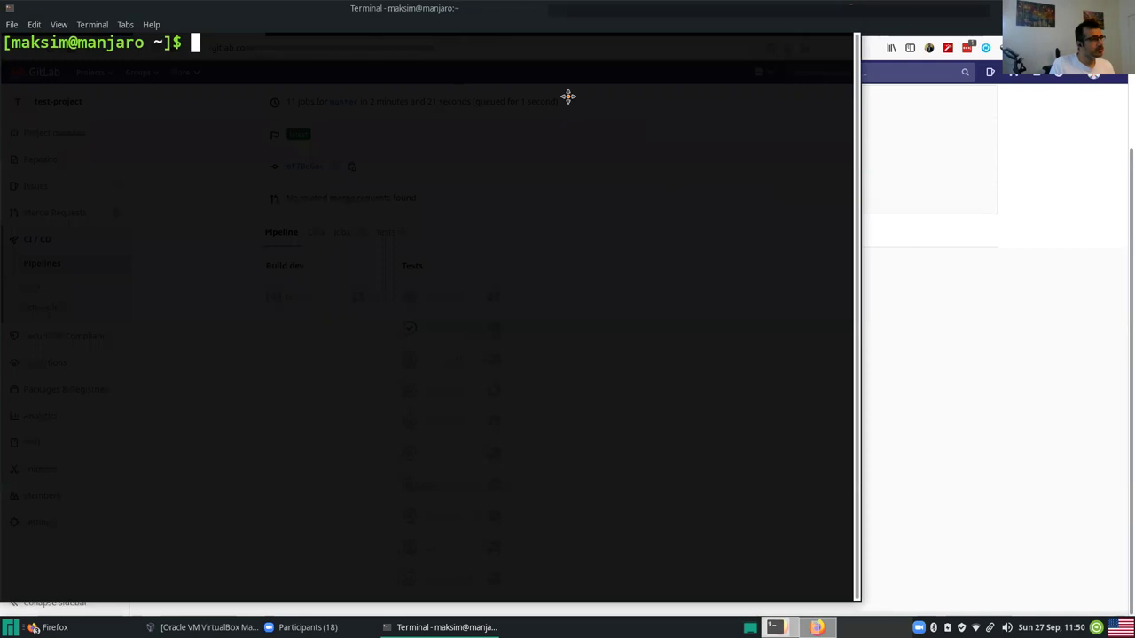
{"action": "type", "text": "cd repos/"}
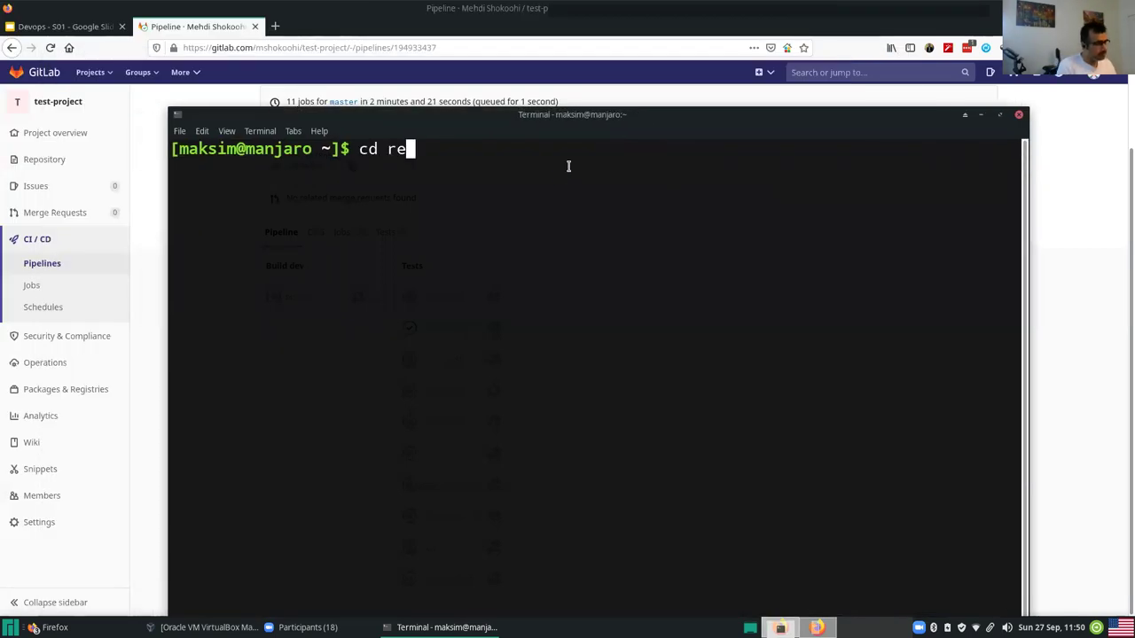
{"action": "key", "text": "Return"}
{"action": "type", "text": "cd d"}
{"action": "key", "text": "Tab"}
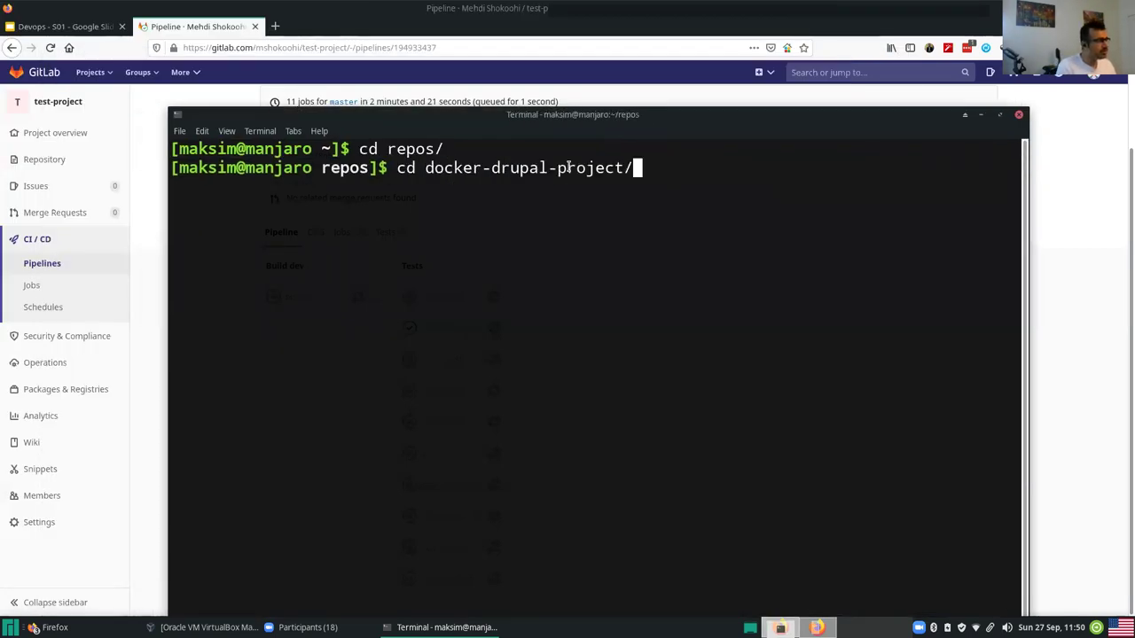
{"action": "key", "text": "Return"}
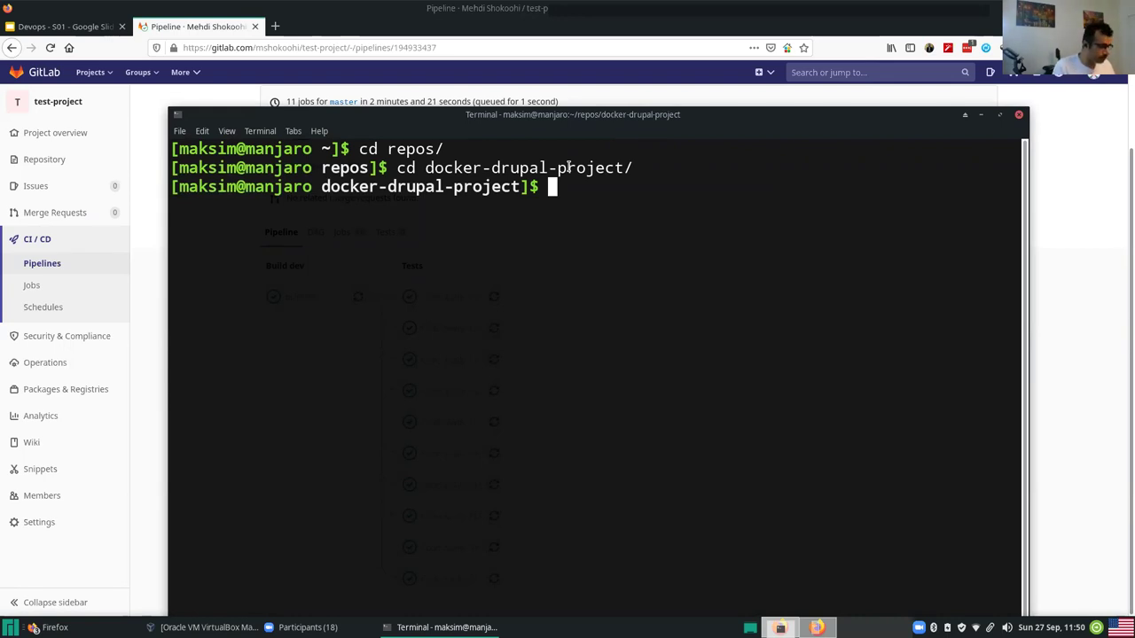
List the project directory's files and check the repository's git status
{"action": "type", "text": "ls"}
{"action": "key", "text": "Return"}
{"action": "type", "text": "git"}
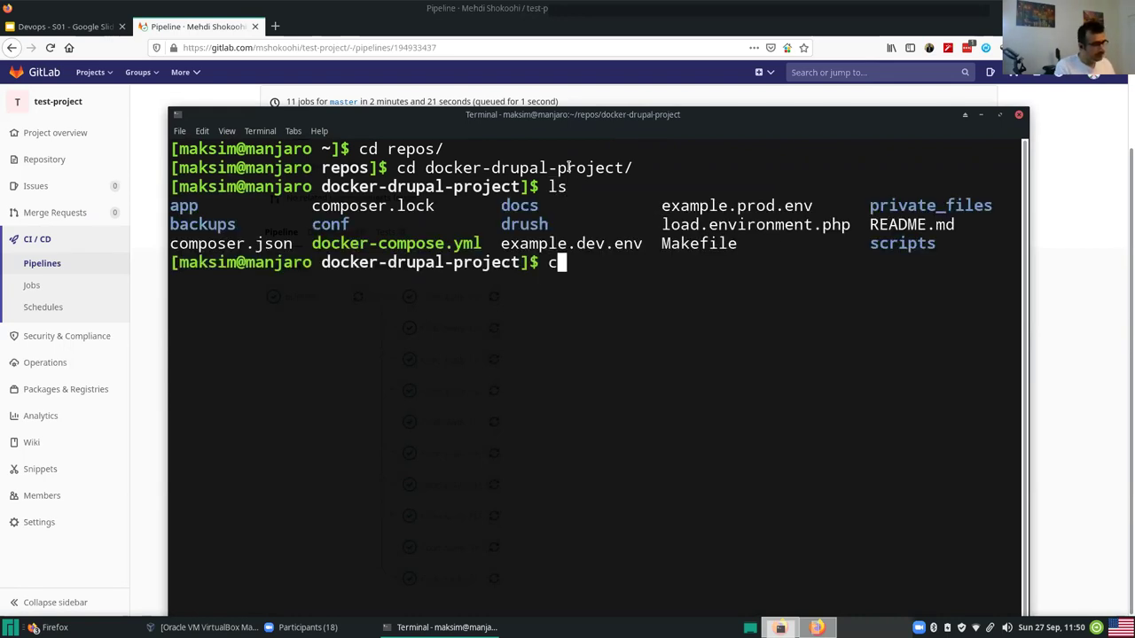
{"action": "type", "text": " sra"}
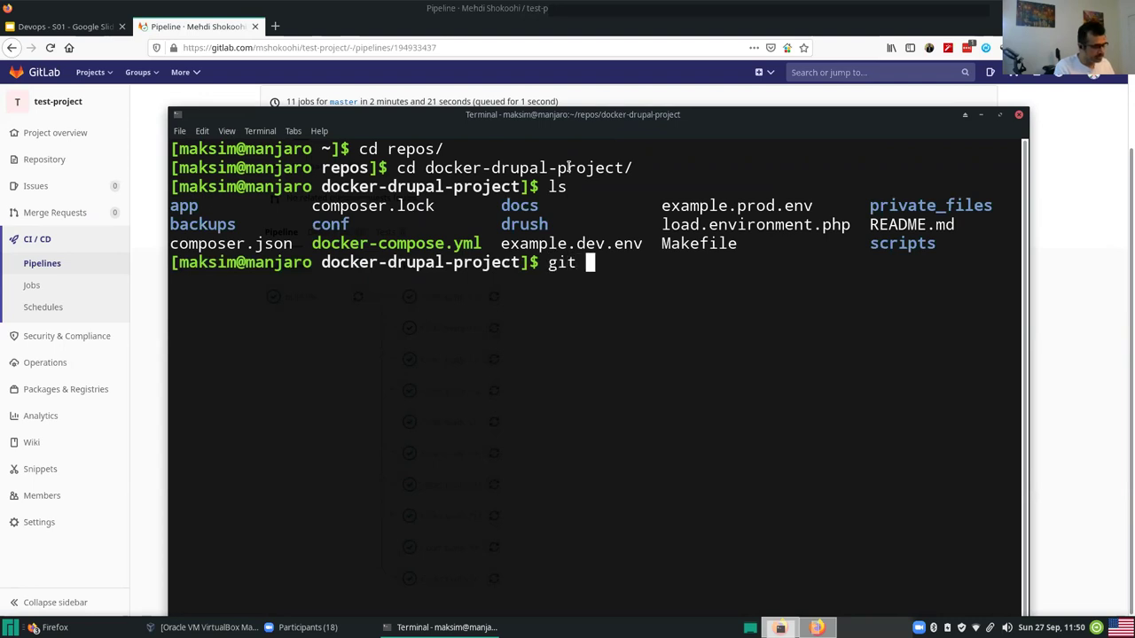
{"action": "key", "text": "BackSpace"}
{"action": "key", "text": "BackSpace"}
{"action": "type", "text": "tatus"}
{"action": "key", "text": "Return"}
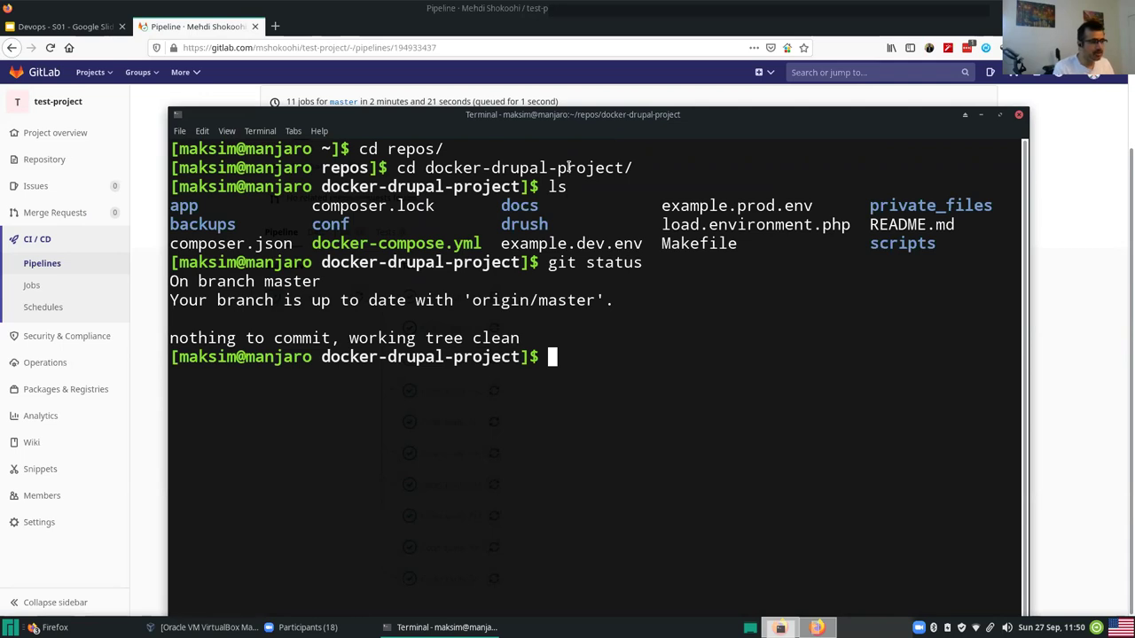
Open the project folder in VS Code with "code ." and review the stages and jobs defined in .gitlab-ci.yml
{"action": "type", "text": "code ."}
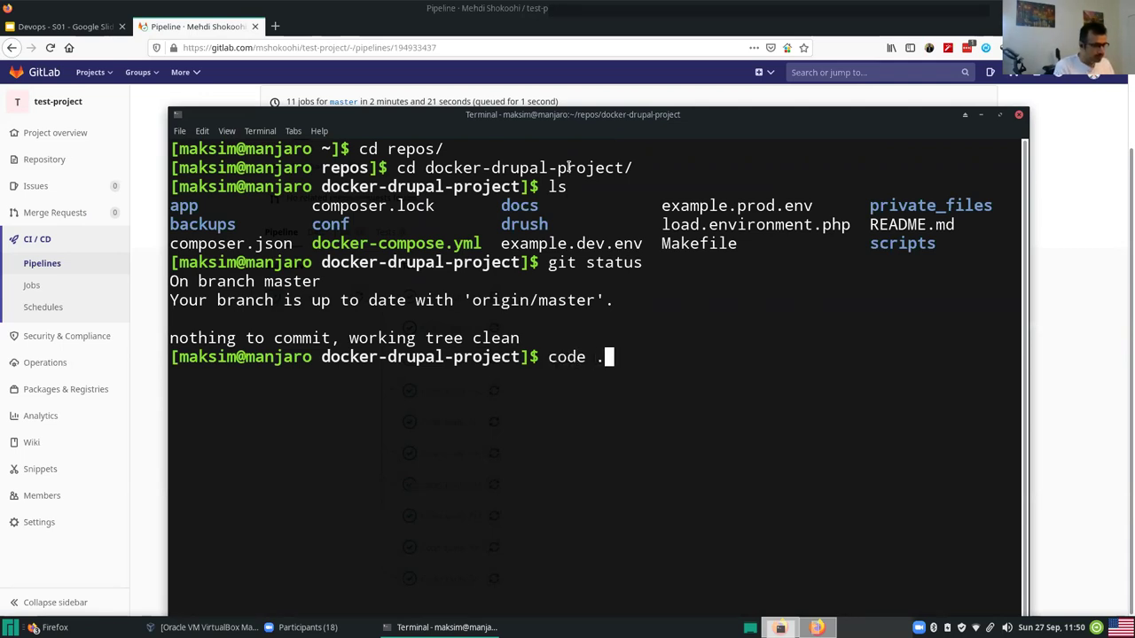
{"action": "key", "text": "Return"}
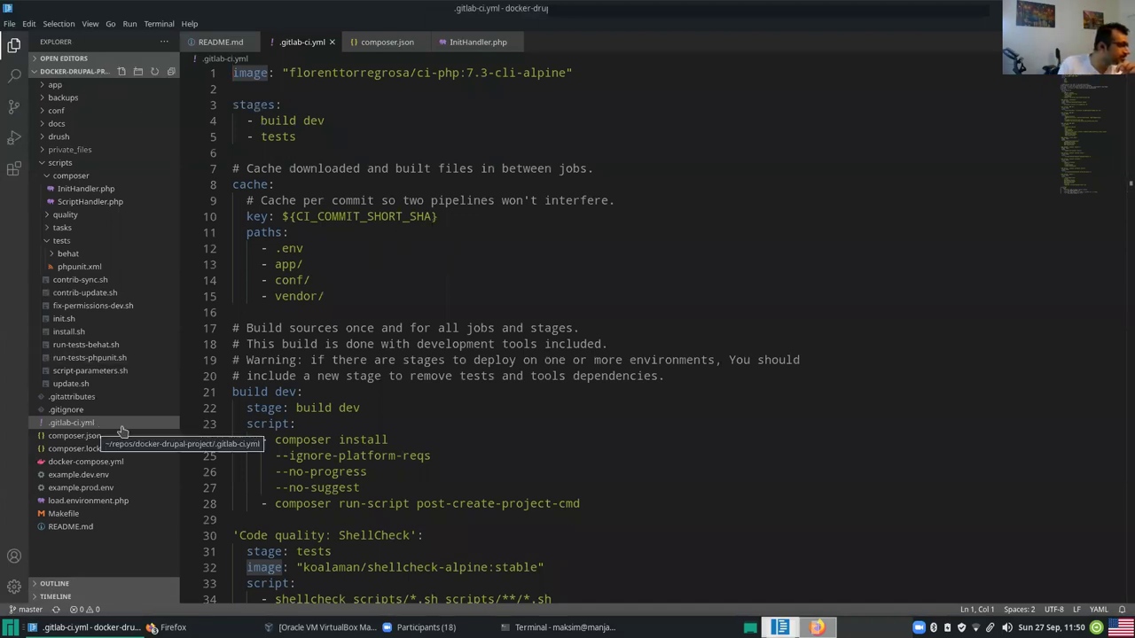
{"action": "scroll", "coordinate": [422, 292], "scroll_direction": "down", "scroll_amount": 4}
{"action": "scroll", "coordinate": [424, 298], "scroll_direction": "up", "scroll_amount": 4}
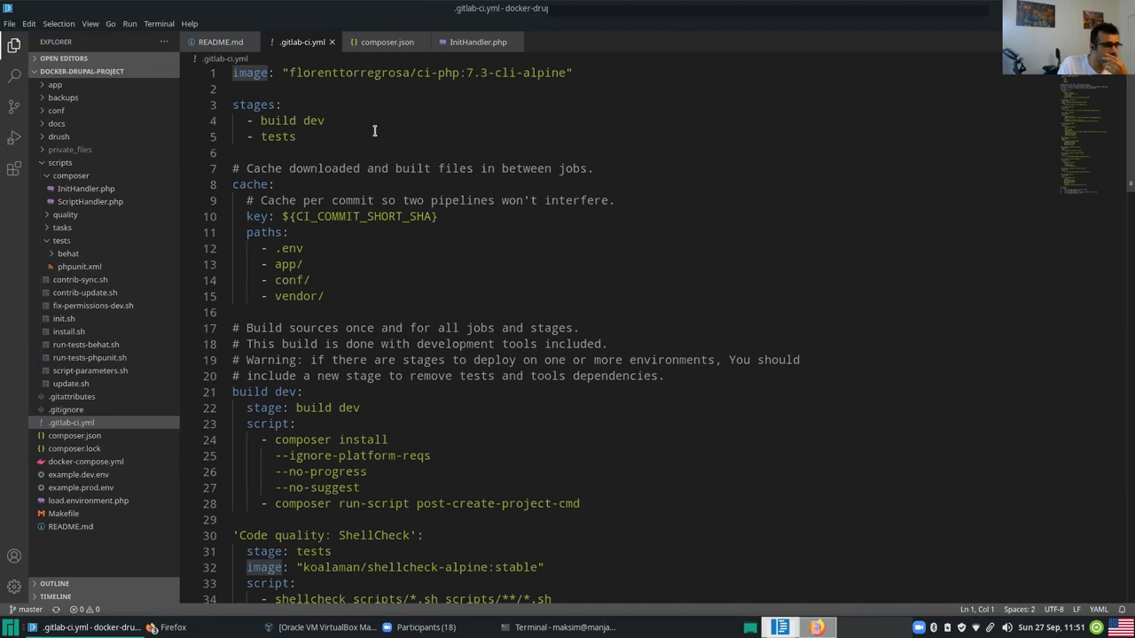
{"action": "scroll", "coordinate": [371, 309], "scroll_direction": "down", "scroll_amount": 3}
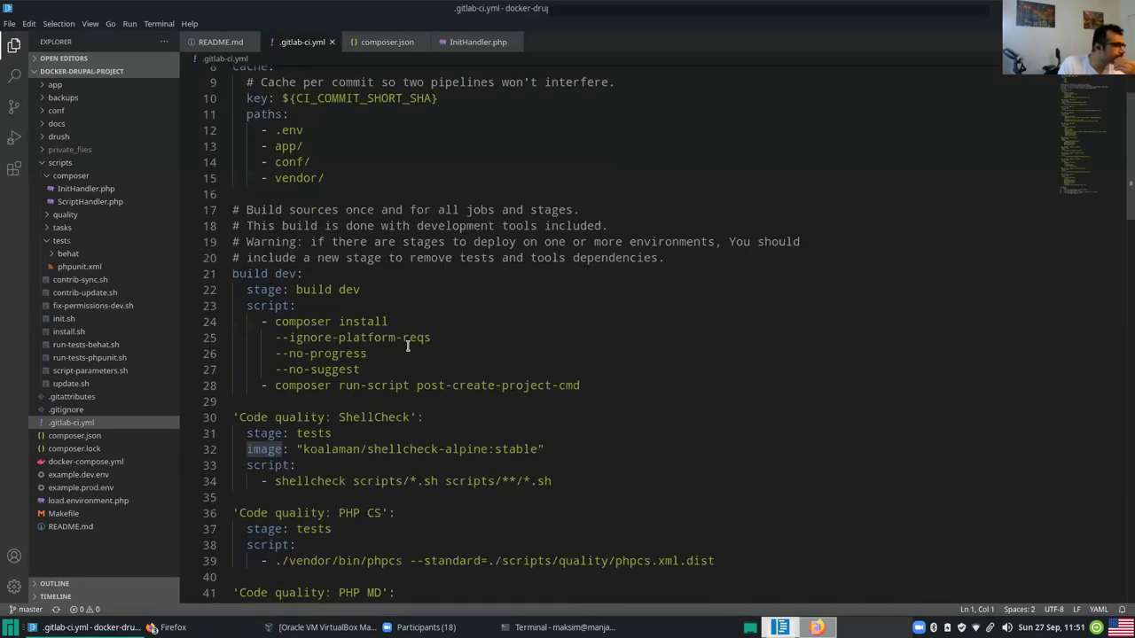
{"action": "scroll", "coordinate": [328, 338], "scroll_direction": "down", "scroll_amount": 15}
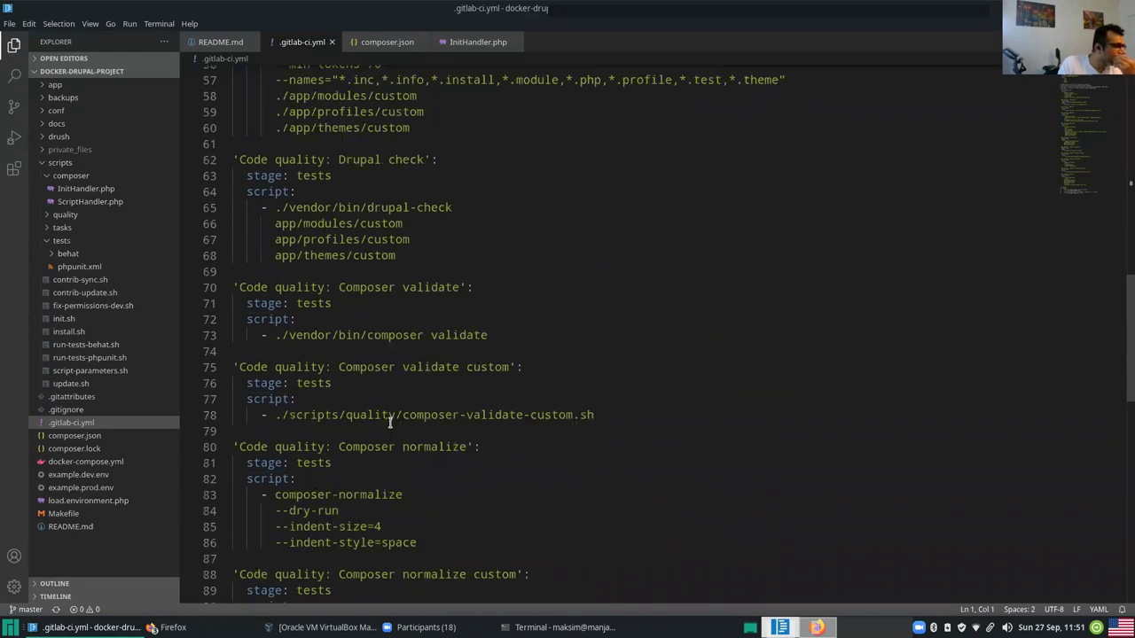
{"action": "scroll", "coordinate": [450, 457], "scroll_direction": "up", "scroll_amount": 7}
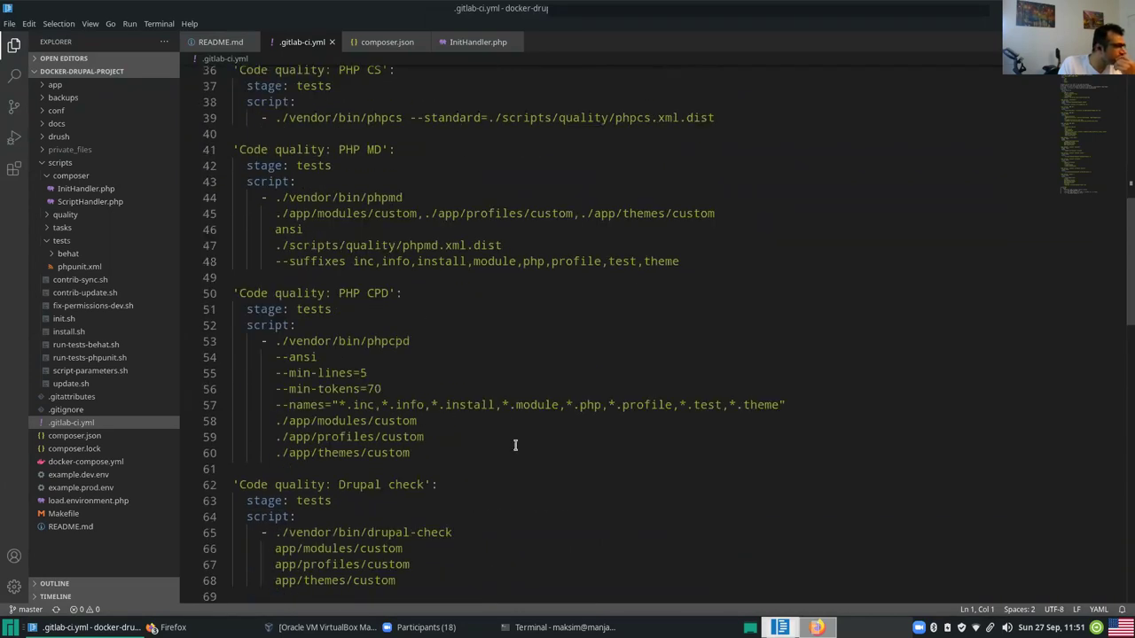
Open composer.json and indent the "composer/installers" line in the require section by one extra level
{"action": "left_click", "coordinate": [124, 437]}
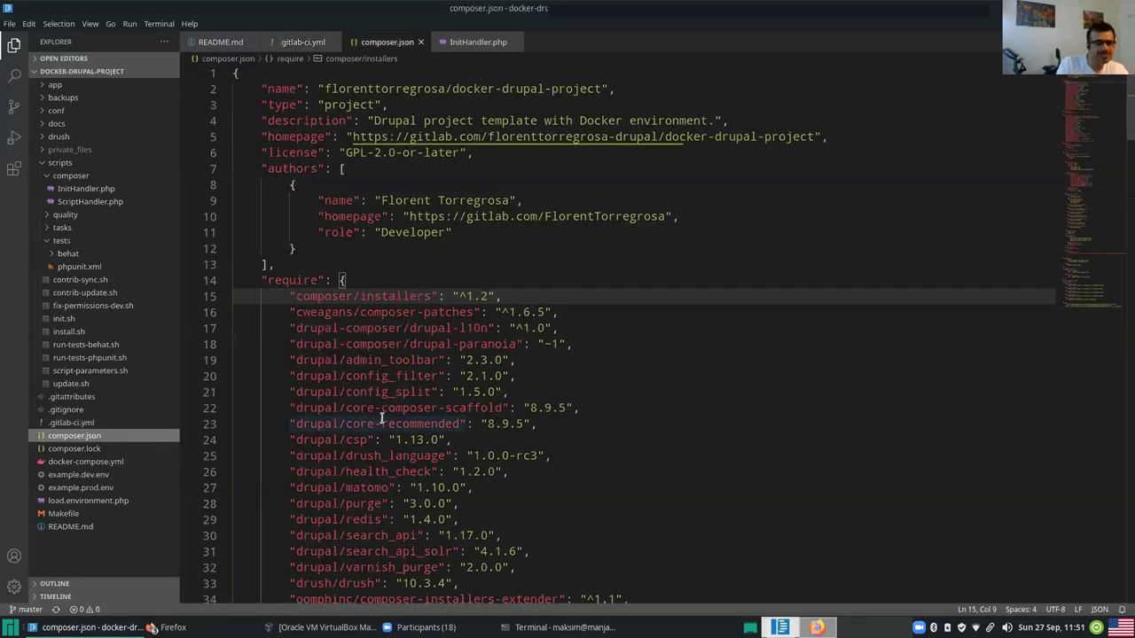
{"action": "left_click", "coordinate": [291, 295]}
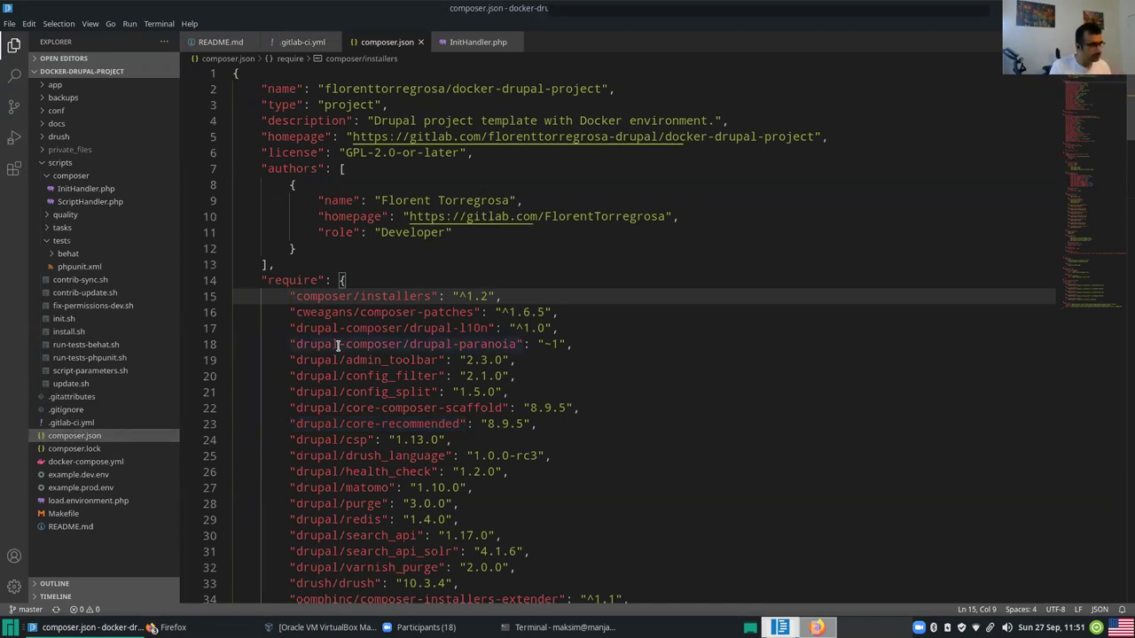
{"action": "key", "text": "Tab"}
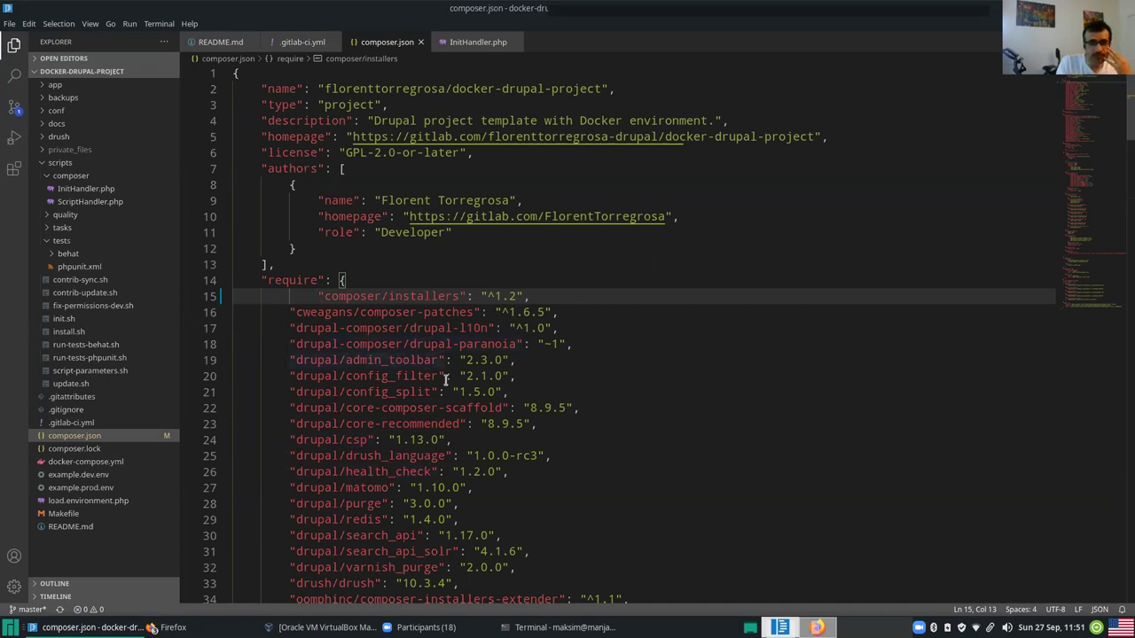
{"action": "left_click", "coordinate": [409, 346]}
Switch back to the terminal and check git status for the modified files
{"action": "key", "text": "alt+Tab"}
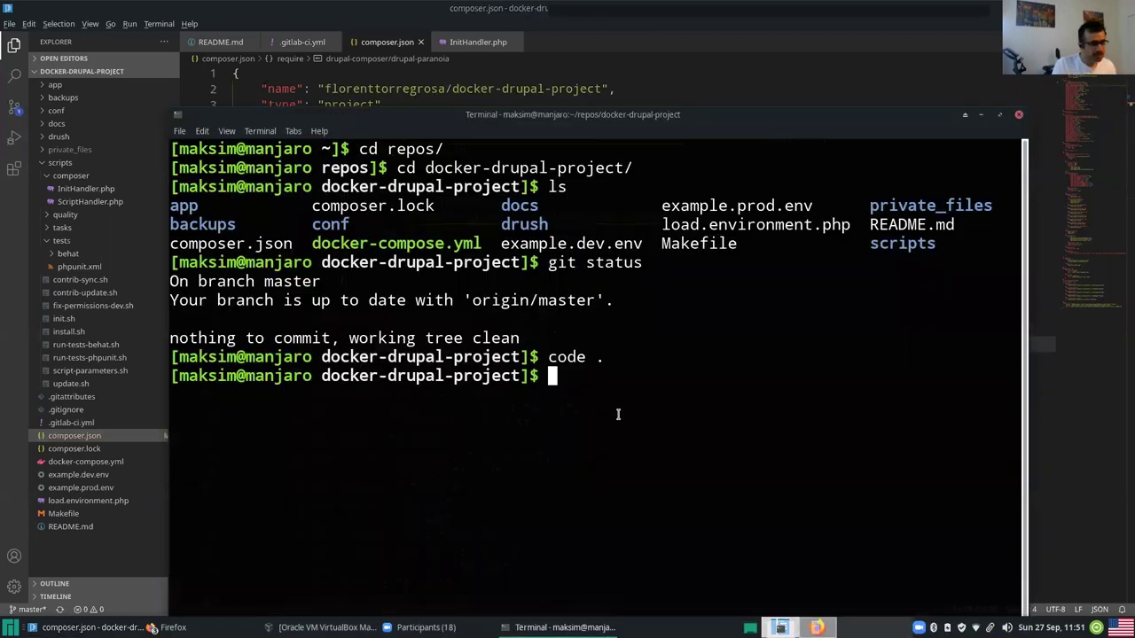
{"action": "type", "text": "git stat"}
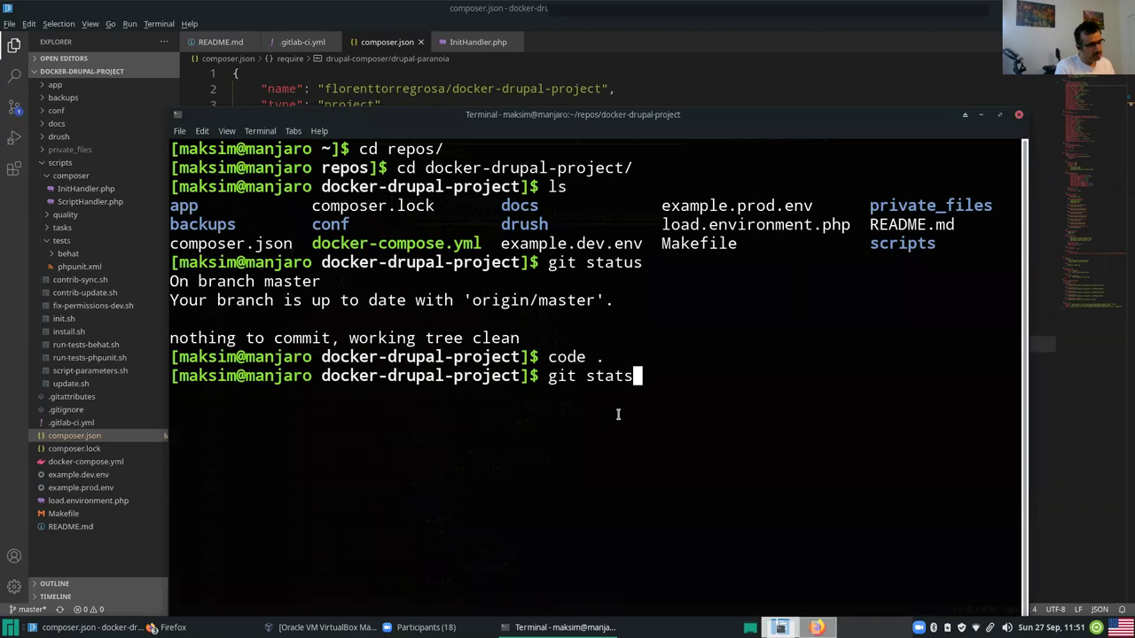
{"action": "type", "text": "us"}
{"action": "key", "text": "Return"}
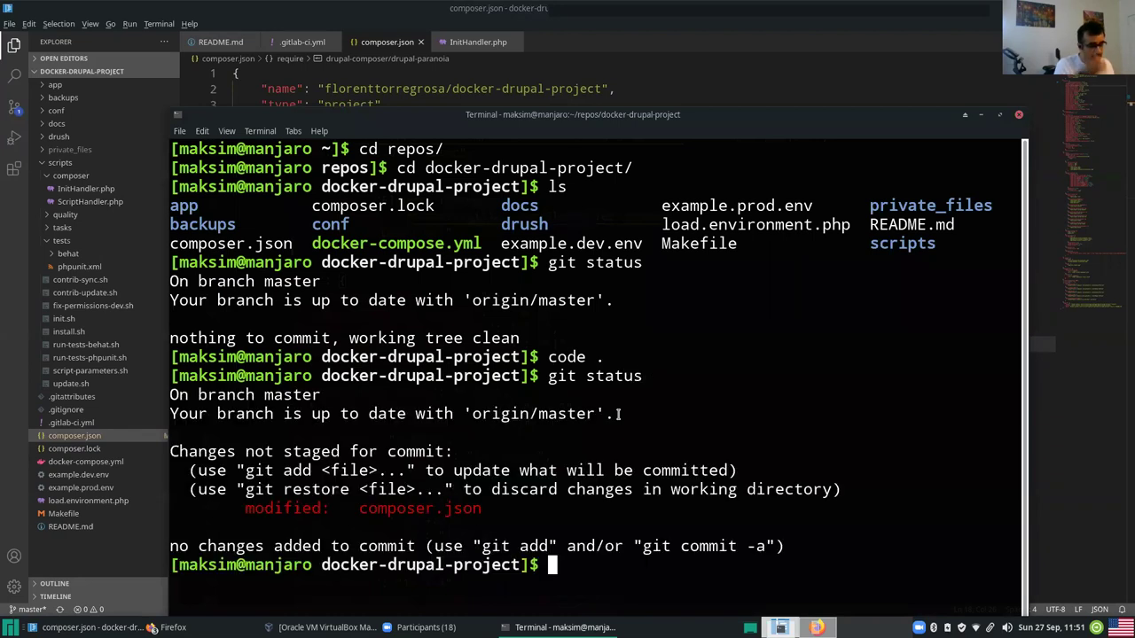
Maximize the terminal window and stage all changes with "git add ."
{"action": "type", "text": "git c"}
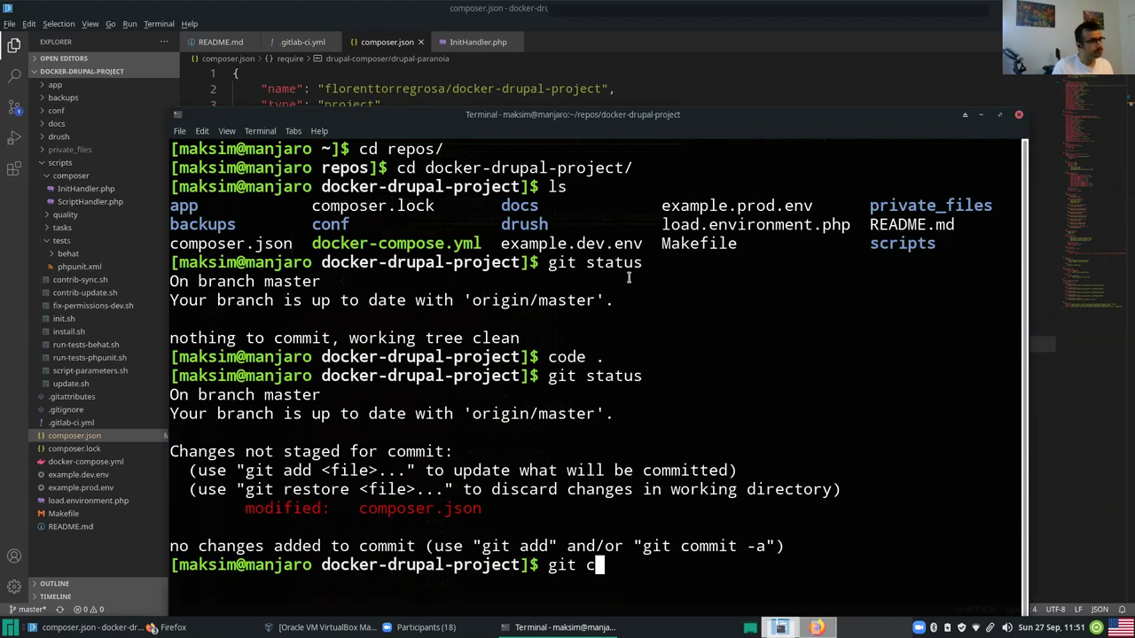
{"action": "double_click", "coordinate": [550, 114]}
{"action": "key", "text": "BackSpace"}
{"action": "type", "text": "add ."}
{"action": "key", "text": "Return"}
Commit the staged change with the message "edit compiser.json" and push it to the remote
{"action": "type", "text": "git commit -m \"\""}
{"action": "key", "text": "Left"}
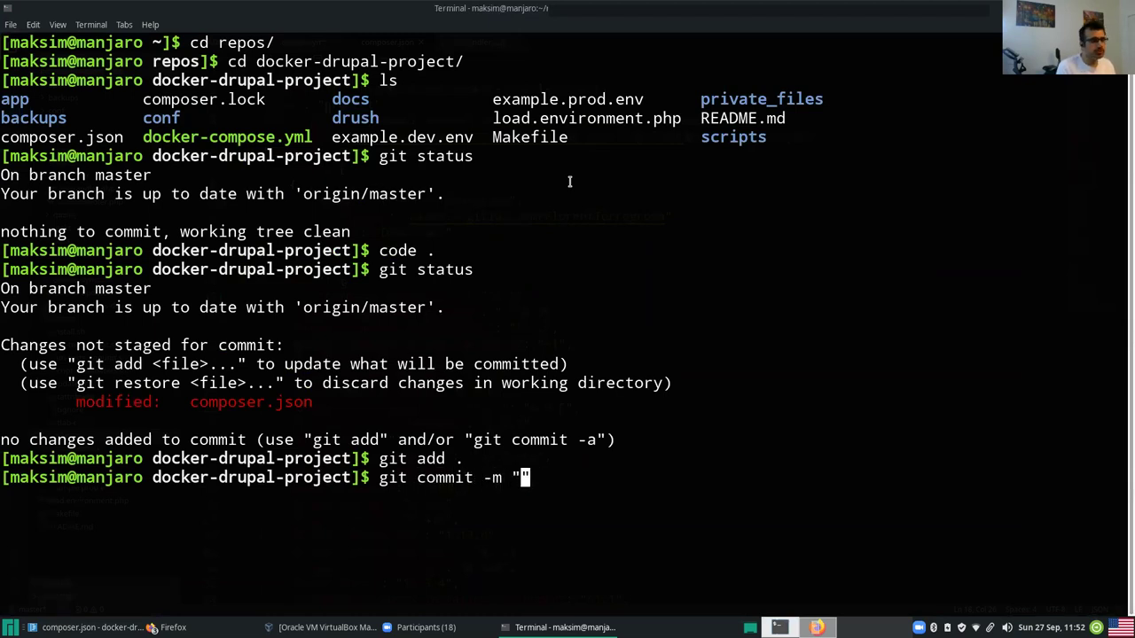
{"action": "type", "text": "edit "}
{"action": "type", "text": "compiser."}
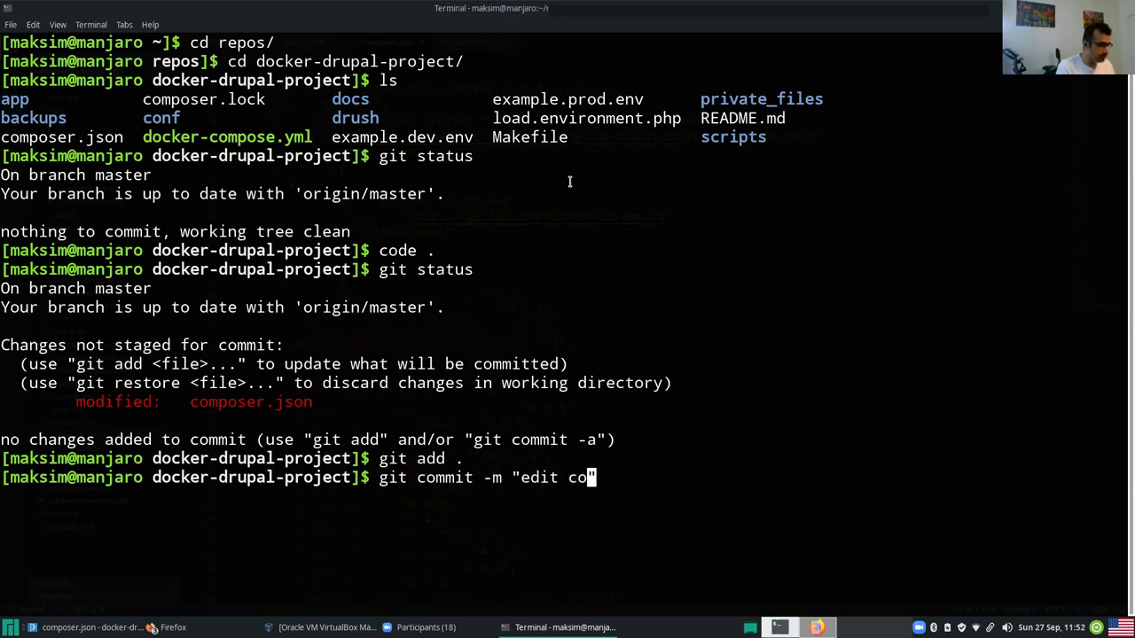
{"action": "type", "text": "json"}
{"action": "key", "text": "BackSpace"}
{"action": "key", "text": "BackSpace"}
{"action": "key", "text": "BackSpace"}
{"action": "key", "text": "BackSpace"}
{"action": "type", "text": "json"}
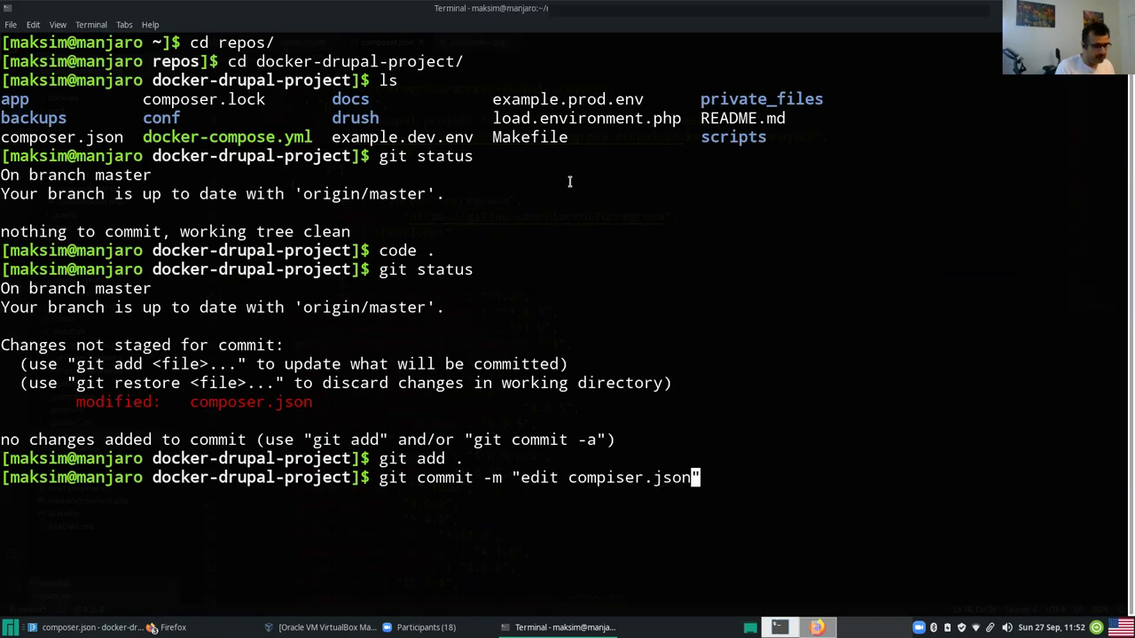
{"action": "key", "text": "Return"}
{"action": "type", "text": "git push"}
{"action": "key", "text": "Return"}
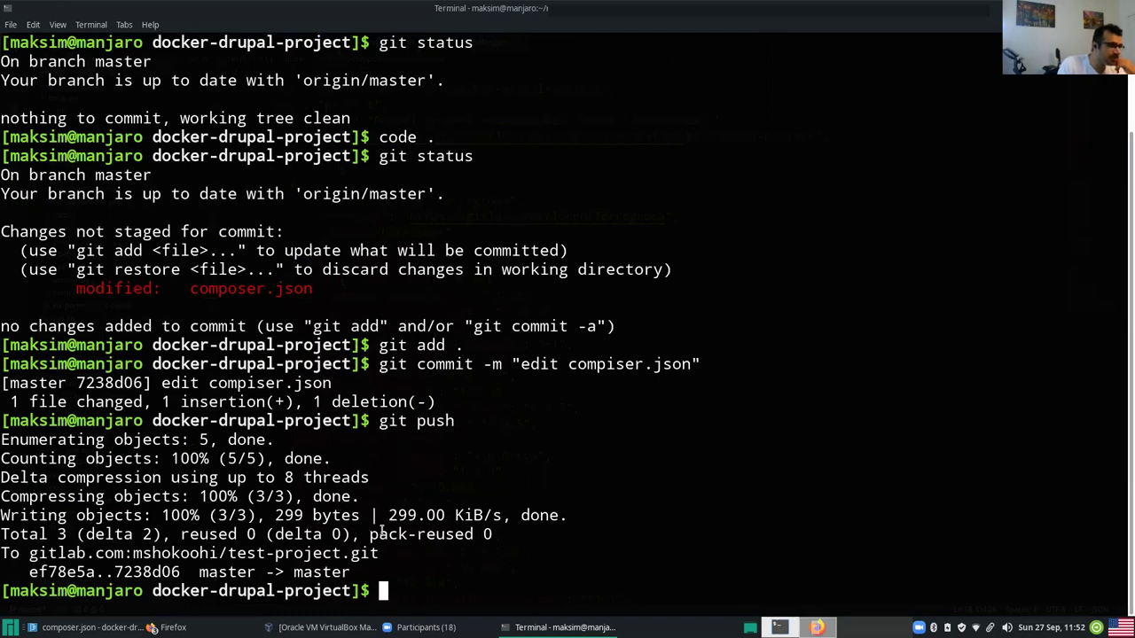
Switch to GitLab in Firefox and open the pipeline for the "edit compiser.json" commit from the project's pipelines list
{"action": "left_click", "coordinate": [170, 627]}
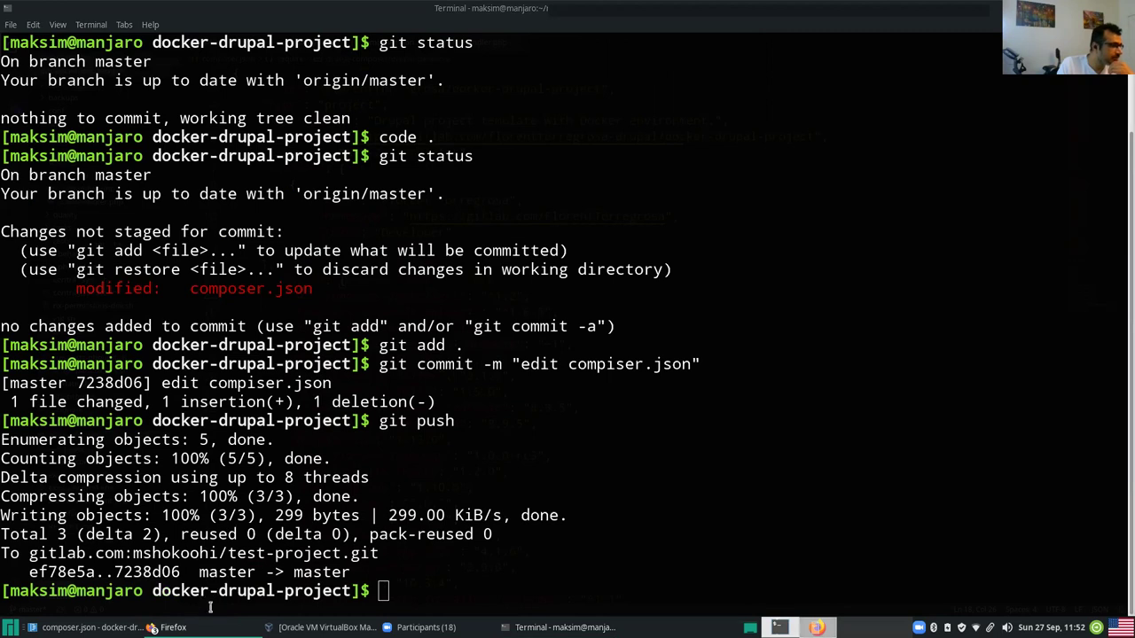
{"action": "left_click", "coordinate": [207, 607]}
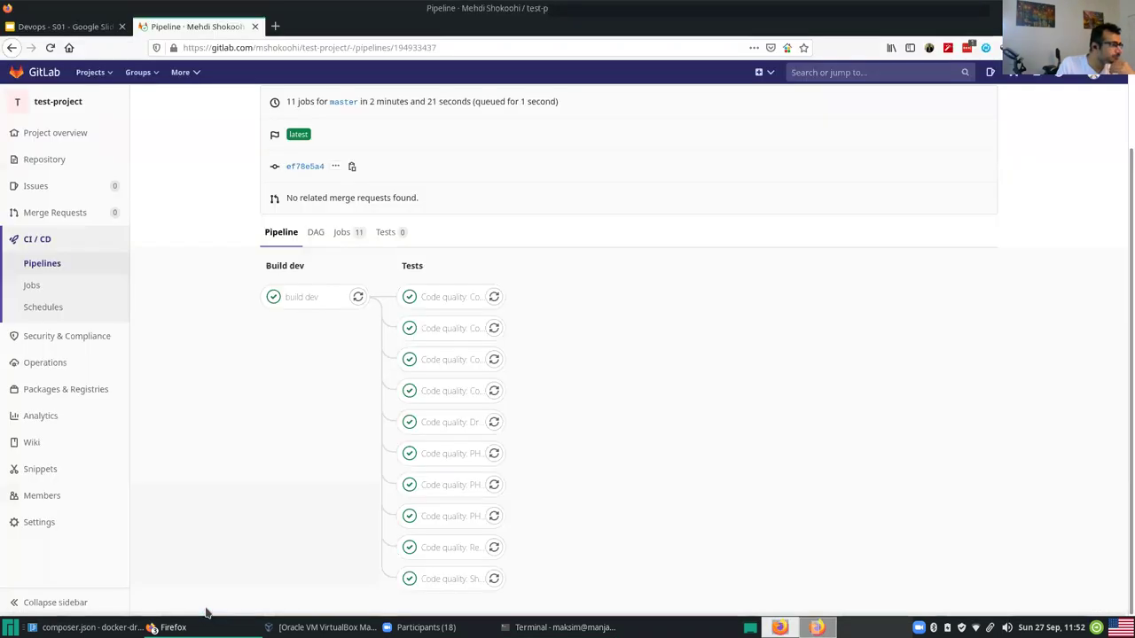
{"action": "left_click", "coordinate": [60, 266]}
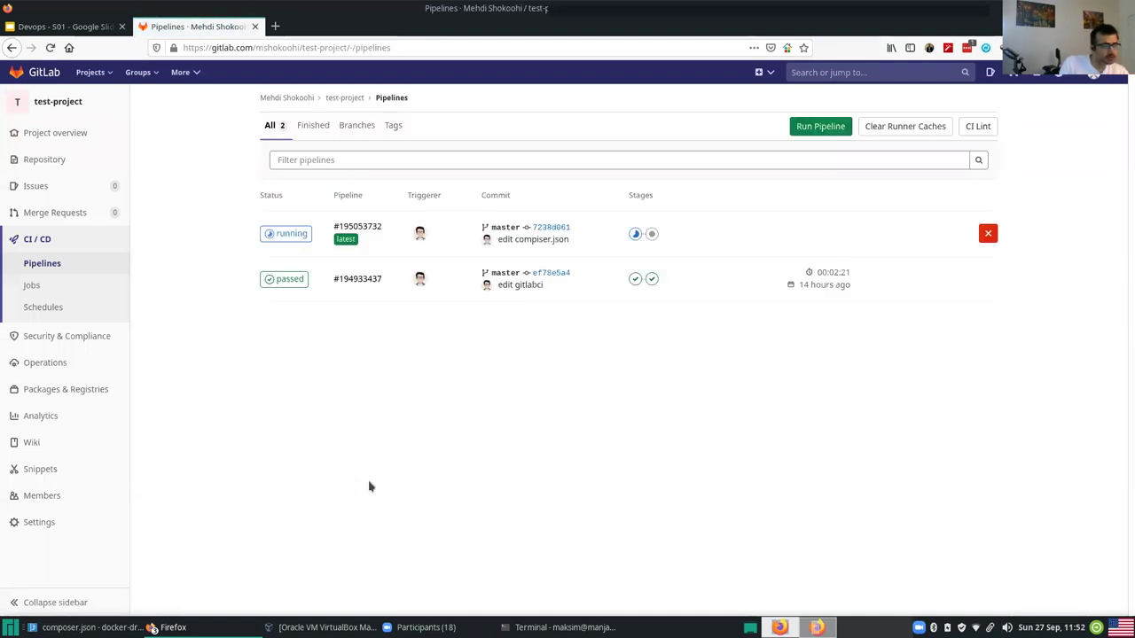
{"action": "left_click", "coordinate": [275, 236]}
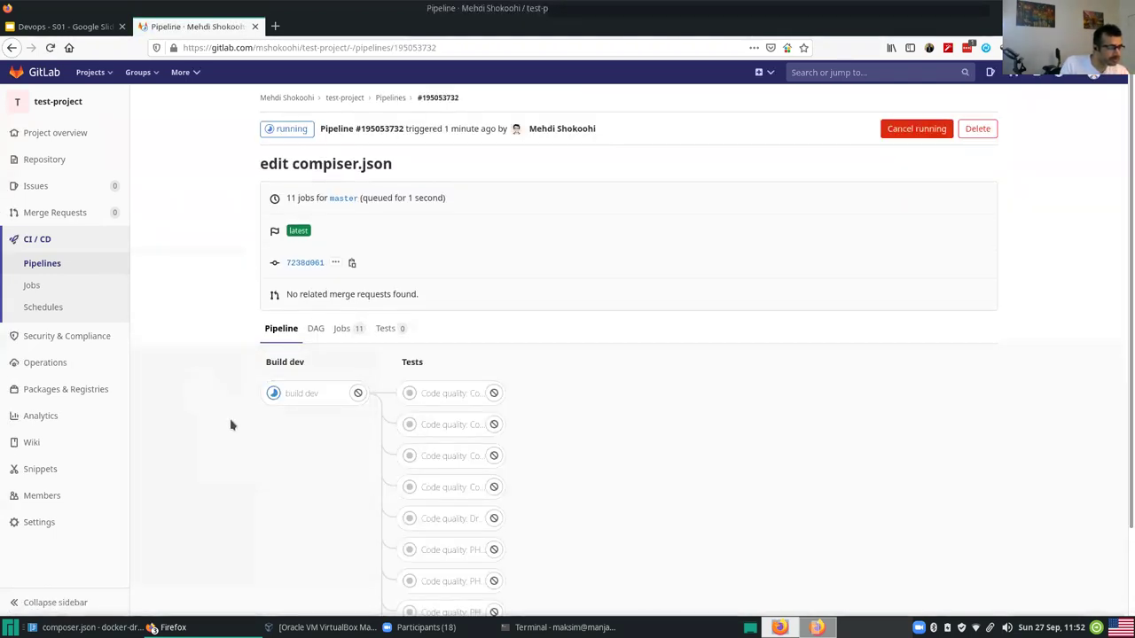
View the log of the build dev job, then return to the pipeline's job graph
{"action": "left_click", "coordinate": [293, 401]}
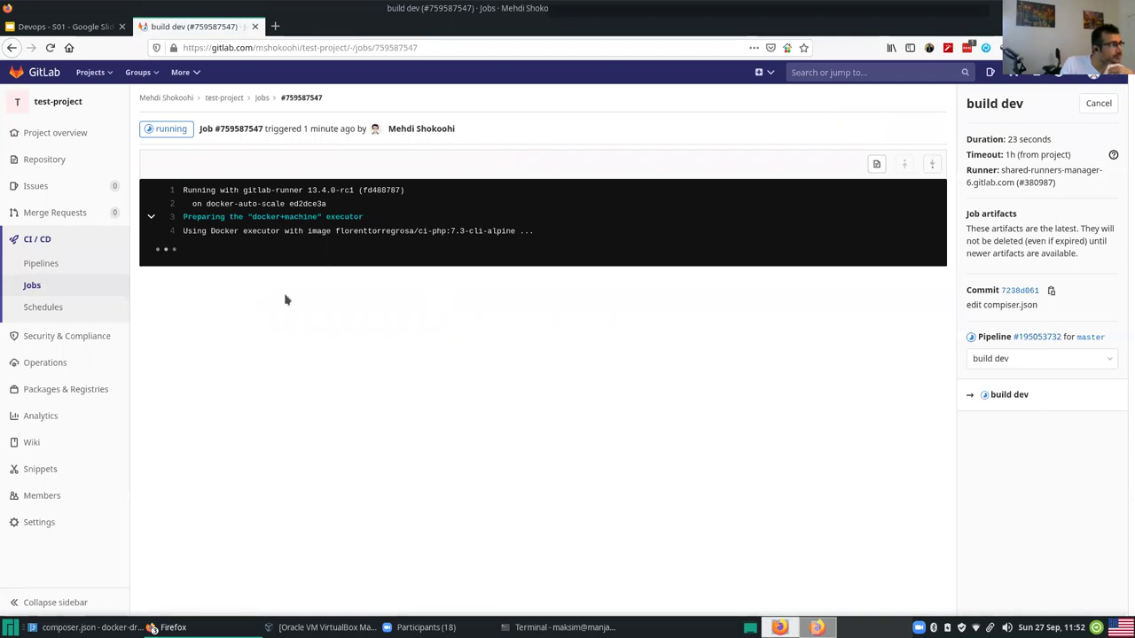
{"action": "left_click", "coordinate": [12, 47]}
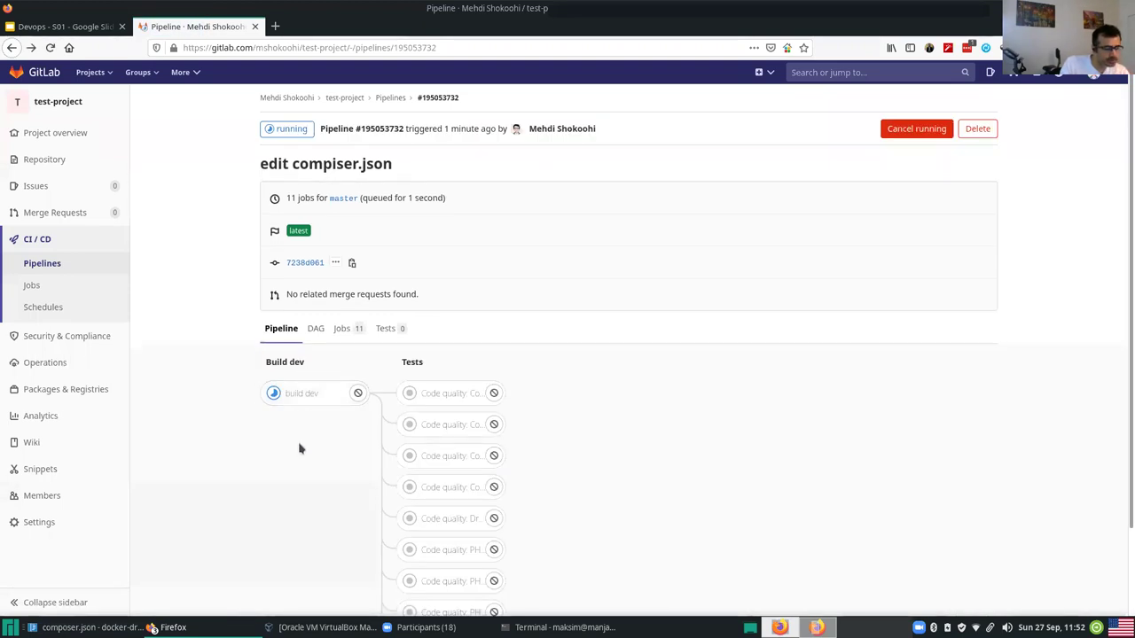
{"action": "scroll", "coordinate": [300, 449], "scroll_direction": "down", "scroll_amount": 2}
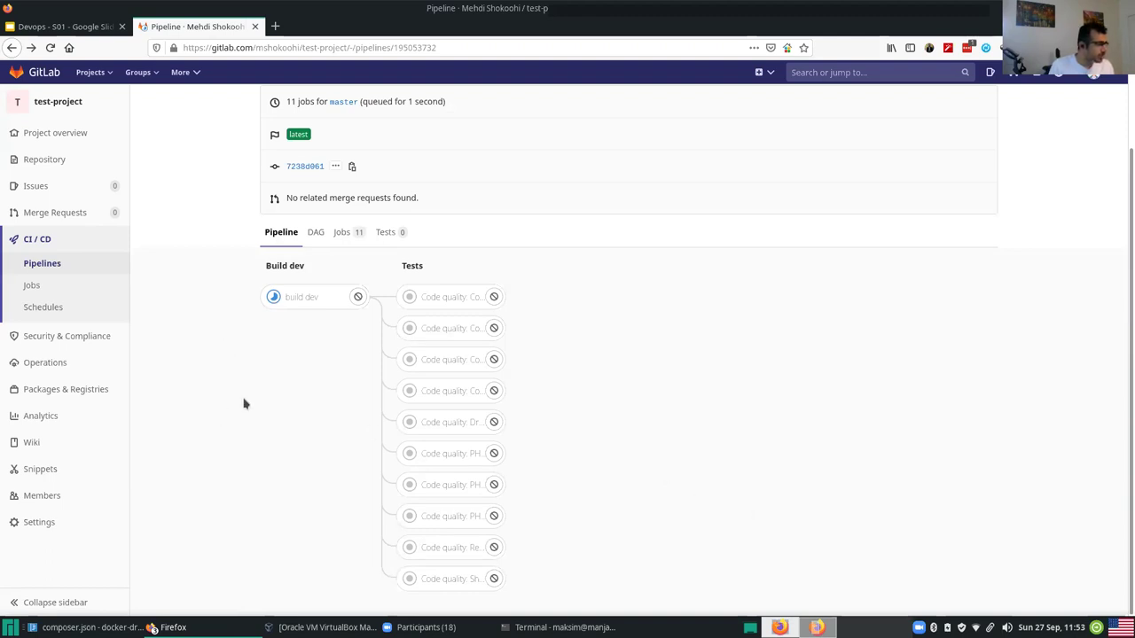
Check the end of the build dev job's log for its outcome and go back to the pipeline's test jobs
{"action": "left_click", "coordinate": [279, 302]}
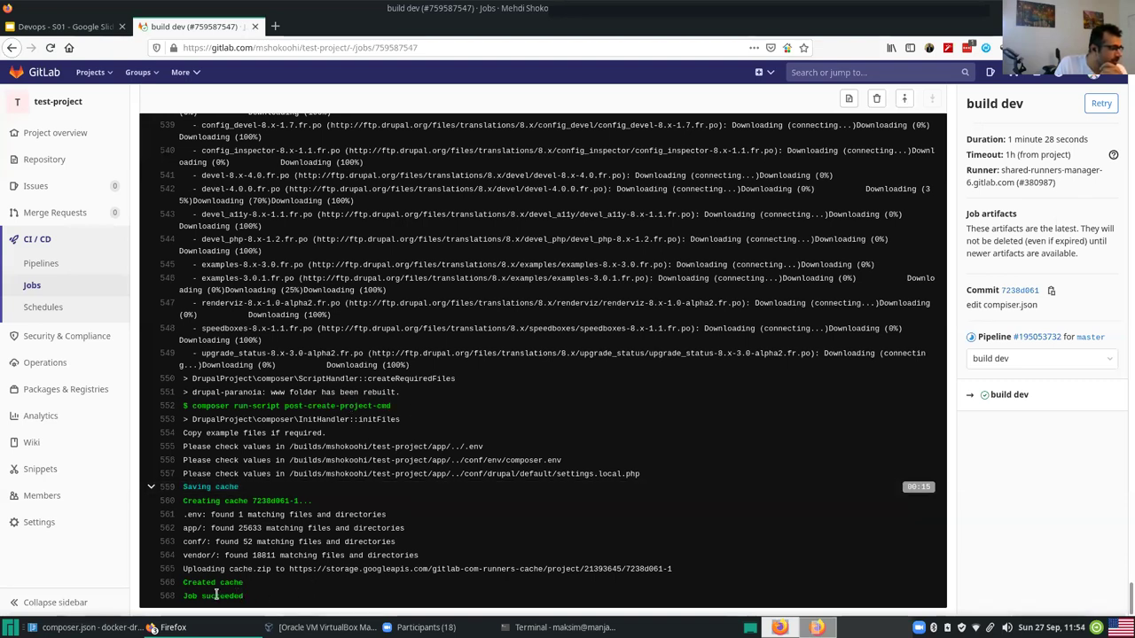
{"action": "double_click", "coordinate": [188, 596]}
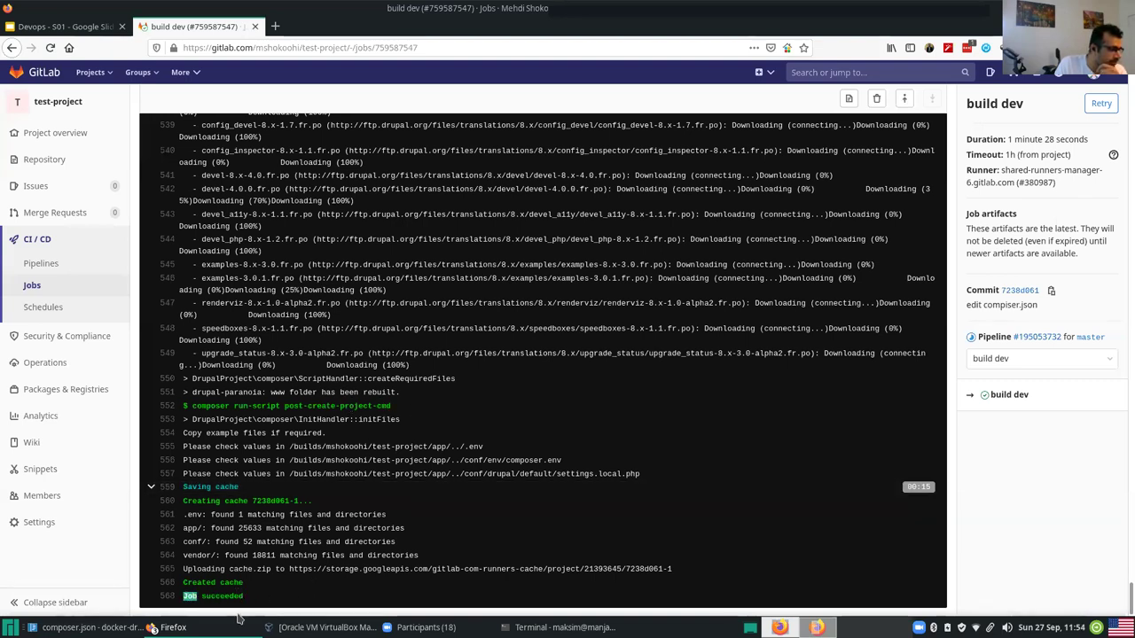
{"action": "left_click", "coordinate": [191, 597]}
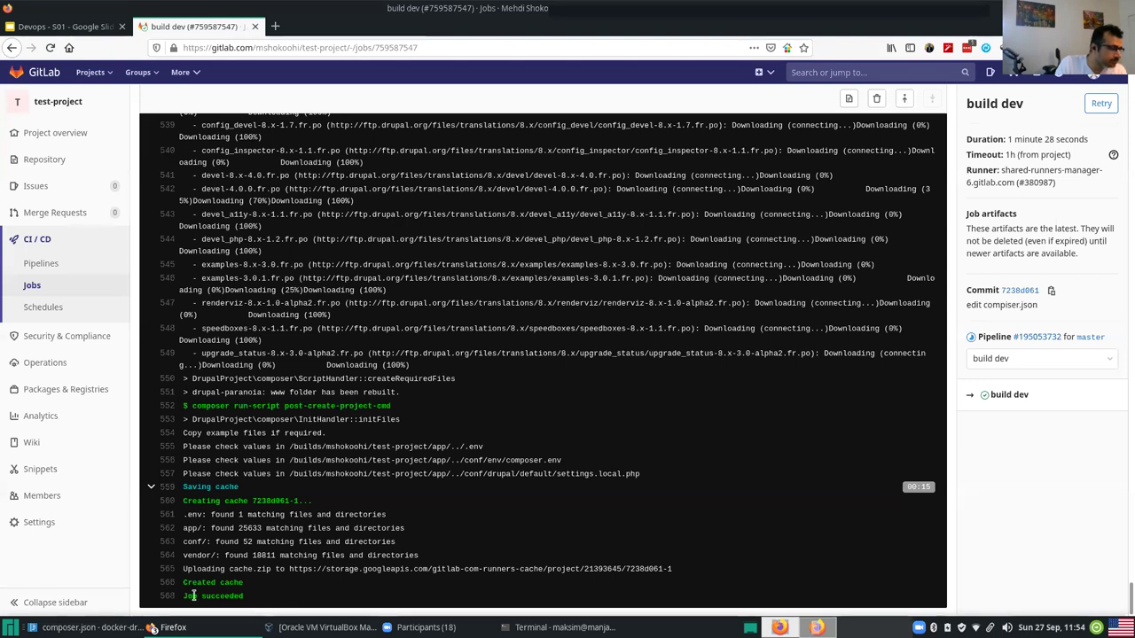
{"action": "left_click_drag", "start_coordinate": [190, 596], "coordinate": [244, 597]}
{"action": "left_click", "coordinate": [254, 601]}
{"action": "mouse_move", "coordinate": [100, 173]}
{"action": "left_click", "coordinate": [11, 47]}
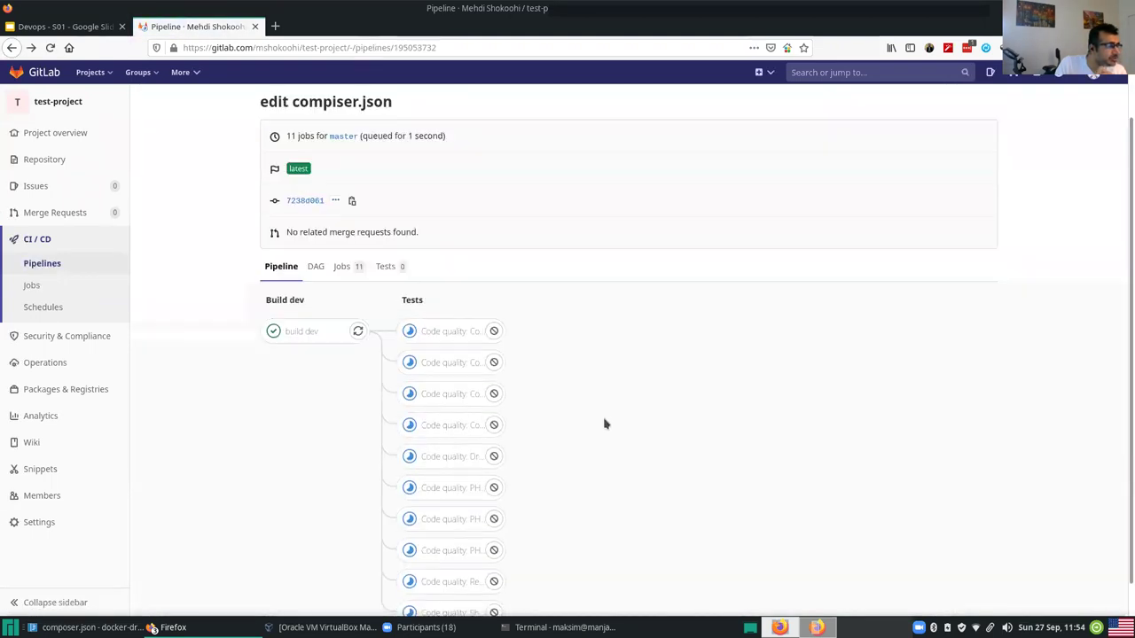
{"action": "scroll", "coordinate": [325, 402], "scroll_direction": "down", "scroll_amount": 1}
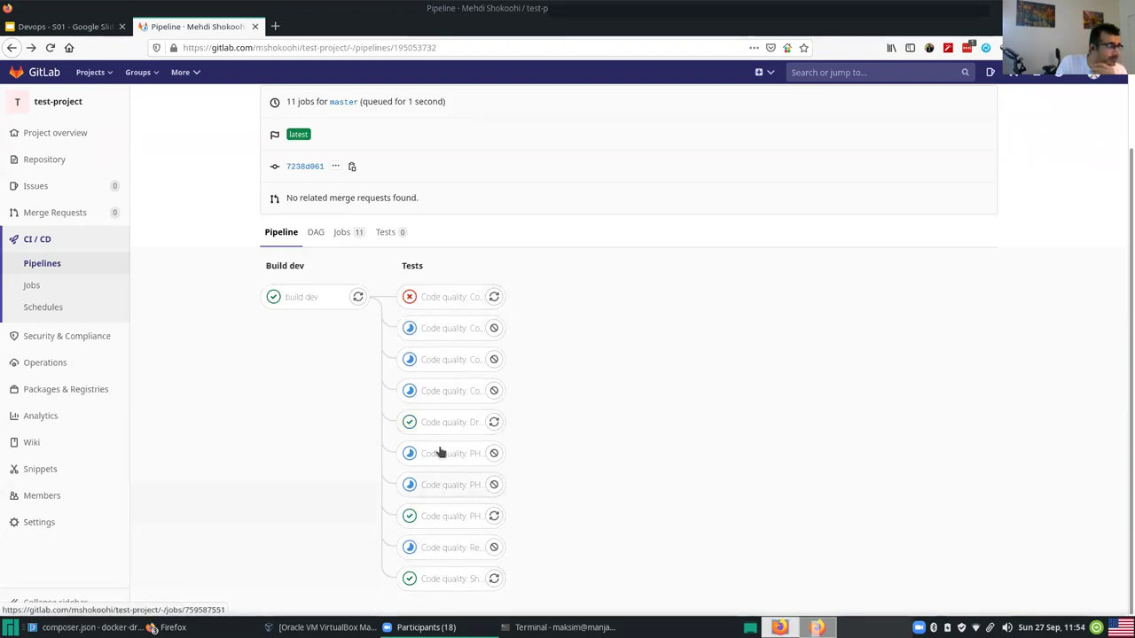
Open the "Code quality: Composer normalize" job and examine the original and normalized "composer/installers" lines in its log diff
{"action": "left_click", "coordinate": [438, 298]}
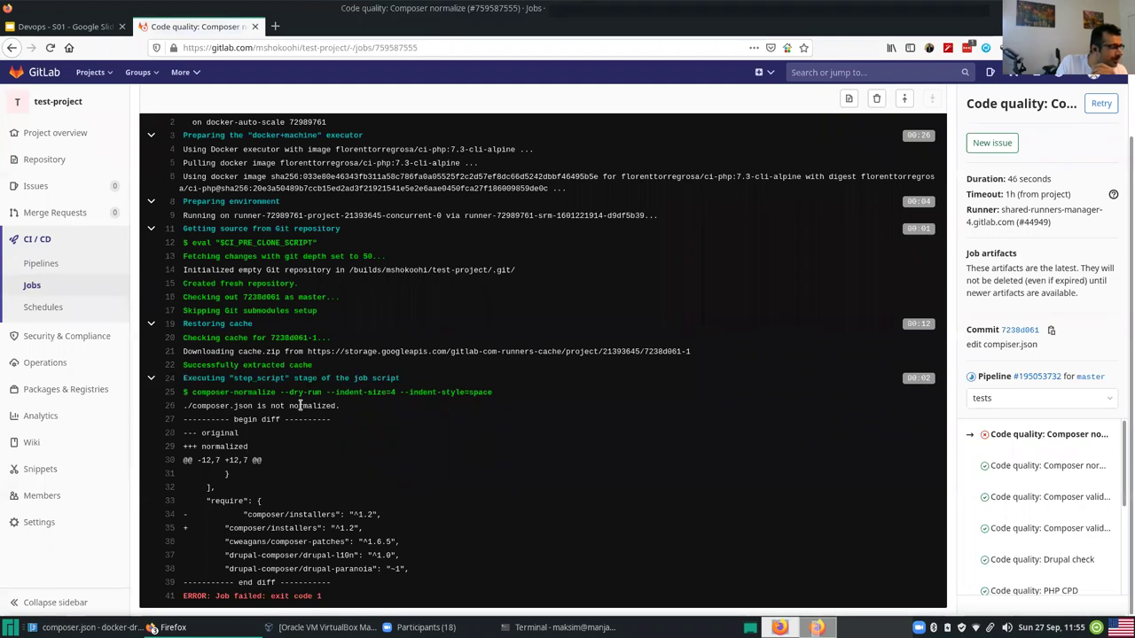
{"action": "double_click", "coordinate": [250, 516]}
{"action": "triple_click", "coordinate": [251, 516]}
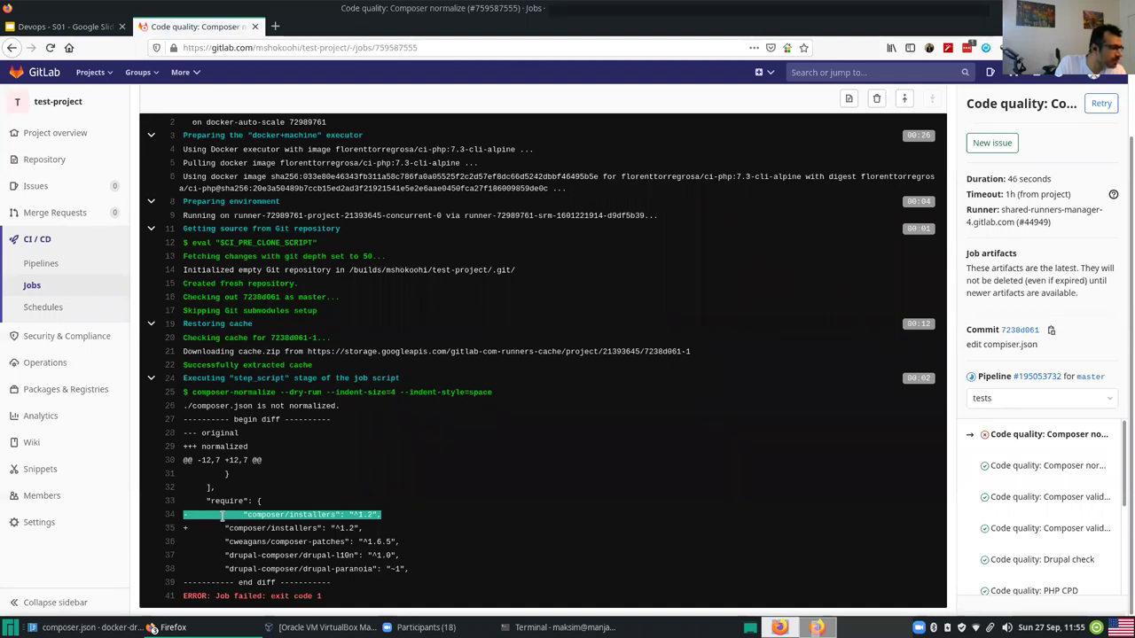
{"action": "triple_click", "coordinate": [248, 528]}
{"action": "left_click", "coordinate": [250, 528]}
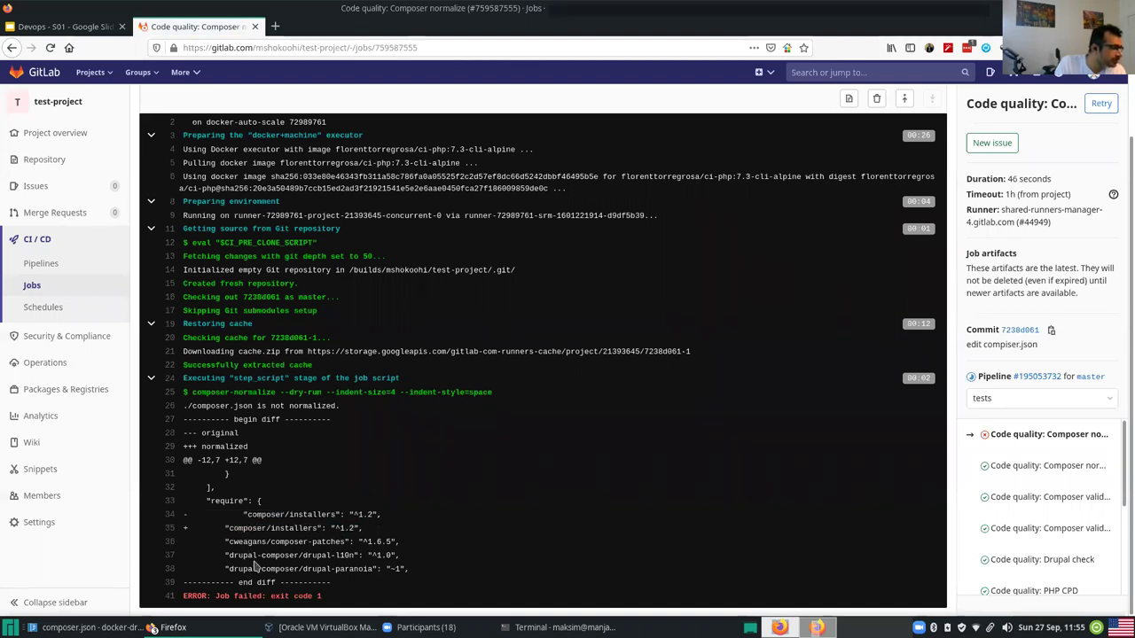
{"action": "triple_click", "coordinate": [250, 529]}
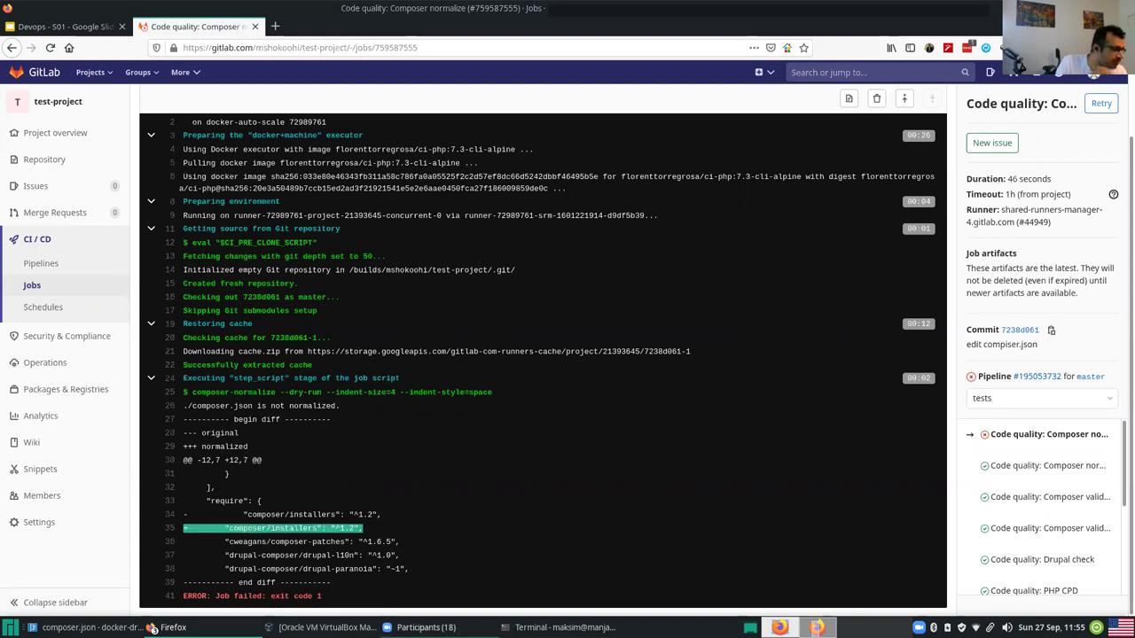
Switch to VS Code and remove the extra indentation from the "composer/installers" line in composer.json
{"action": "left_click", "coordinate": [89, 628]}
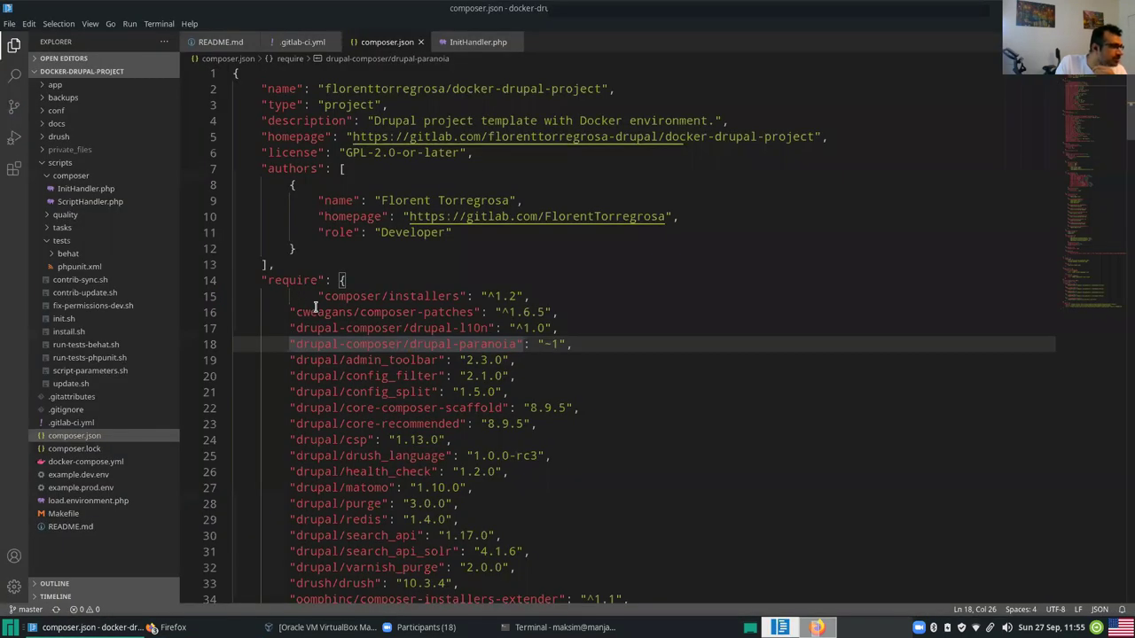
{"action": "left_click", "coordinate": [315, 299]}
{"action": "key", "text": "BackSpace"}
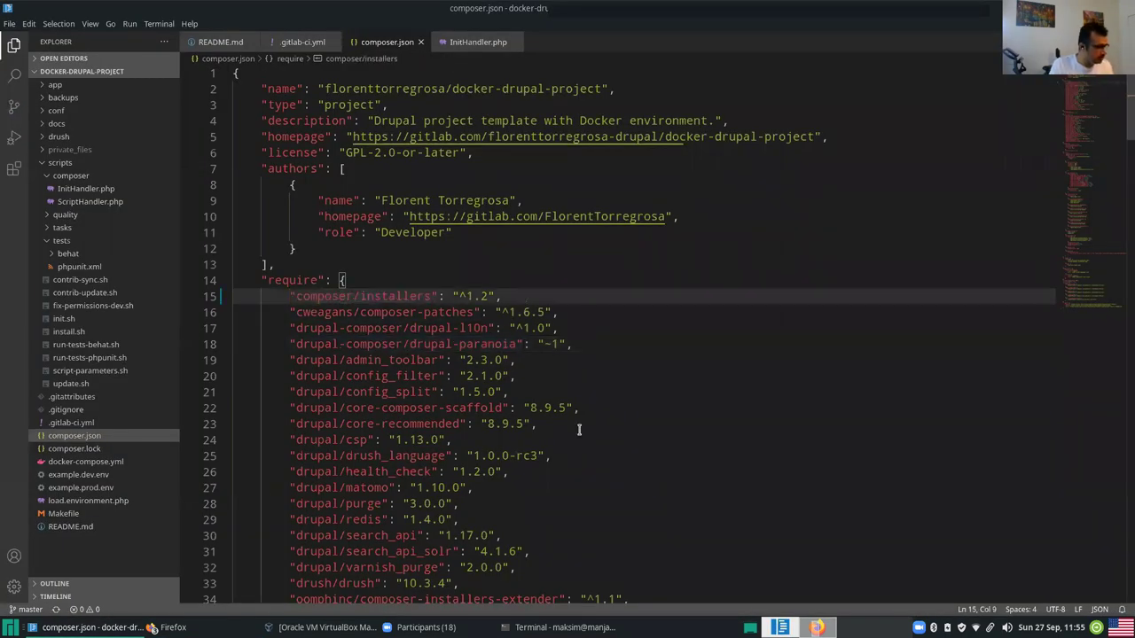
Switch to the terminal, recall the earlier git commit command and change its option to -am
{"action": "left_click", "coordinate": [559, 627]}
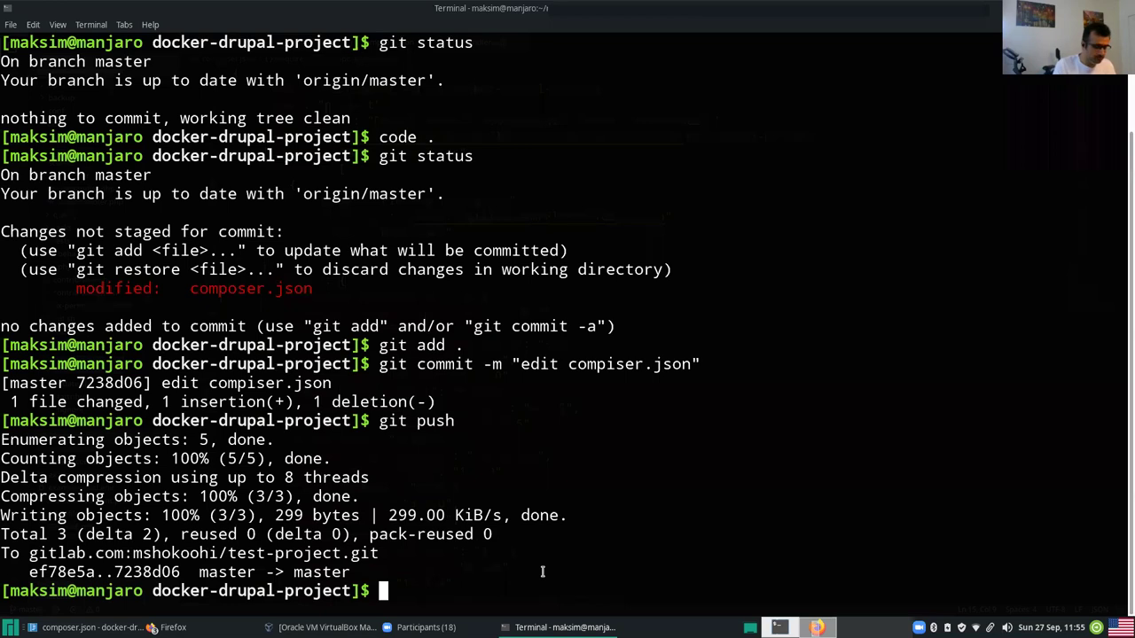
{"action": "key", "text": "Up"}
{"action": "key", "text": "Up"}
{"action": "key", "text": "Up"}
{"action": "key", "text": "Down"}
{"action": "key", "text": "Left"}
{"action": "key", "text": "Left"}
{"action": "key", "text": "Left"}
{"action": "key", "text": "Left"}
{"action": "key", "text": "Left"}
{"action": "key", "text": "Left"}
{"action": "key", "text": "Left"}
{"action": "key", "text": "Left"}
{"action": "key", "text": "Left"}
{"action": "key", "text": "Left"}
{"action": "key", "text": "Left"}
{"action": "key", "text": "Left"}
{"action": "key", "text": "Left"}
{"action": "key", "text": "Left"}
{"action": "key", "text": "Left"}
{"action": "key", "text": "Left"}
{"action": "key", "text": "Left"}
{"action": "key", "text": "Left"}
{"action": "key", "text": "Left"}
{"action": "key", "text": "Left"}
{"action": "key", "text": "Left"}
{"action": "type", "text": "a"}
Commit the change with the message "fix compiser.json" and push it to the remote
{"action": "key", "text": "End"}
{"action": "key", "text": "Left"}
{"action": "key", "text": "Left"}
{"action": "key", "text": "Left"}
{"action": "key", "text": "Left"}
{"action": "key", "text": "Left"}
{"action": "key", "text": "Left"}
{"action": "key", "text": "Left"}
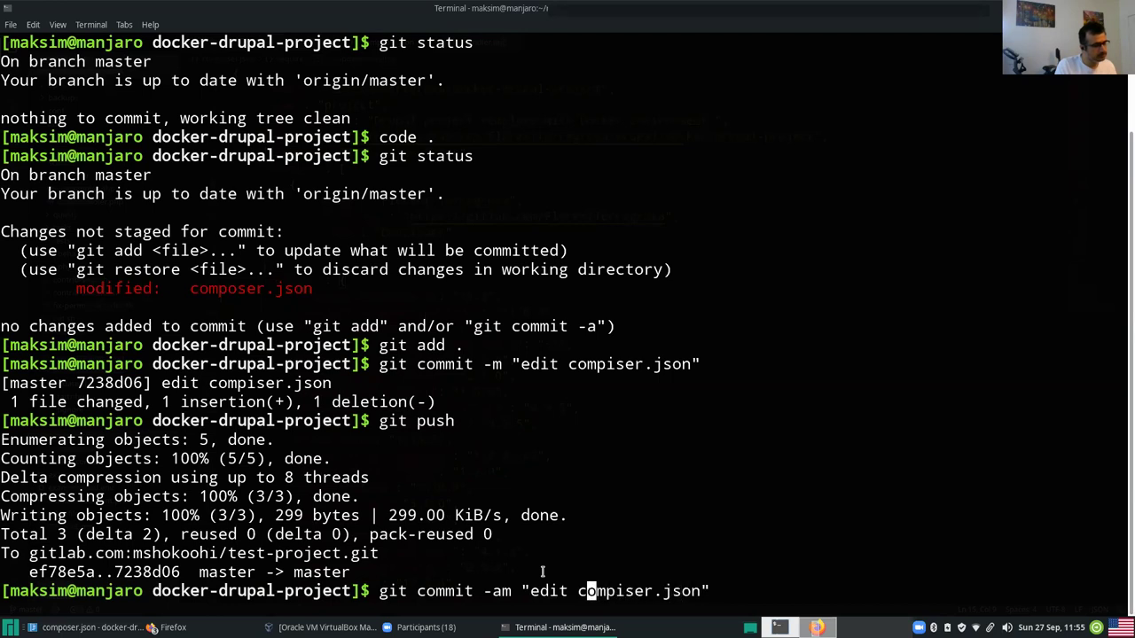
{"action": "key", "text": "BackSpace"}
{"action": "key", "text": "BackSpace"}
{"action": "key", "text": "BackSpace"}
{"action": "key", "text": "BackSpace"}
{"action": "type", "text": "fix"}
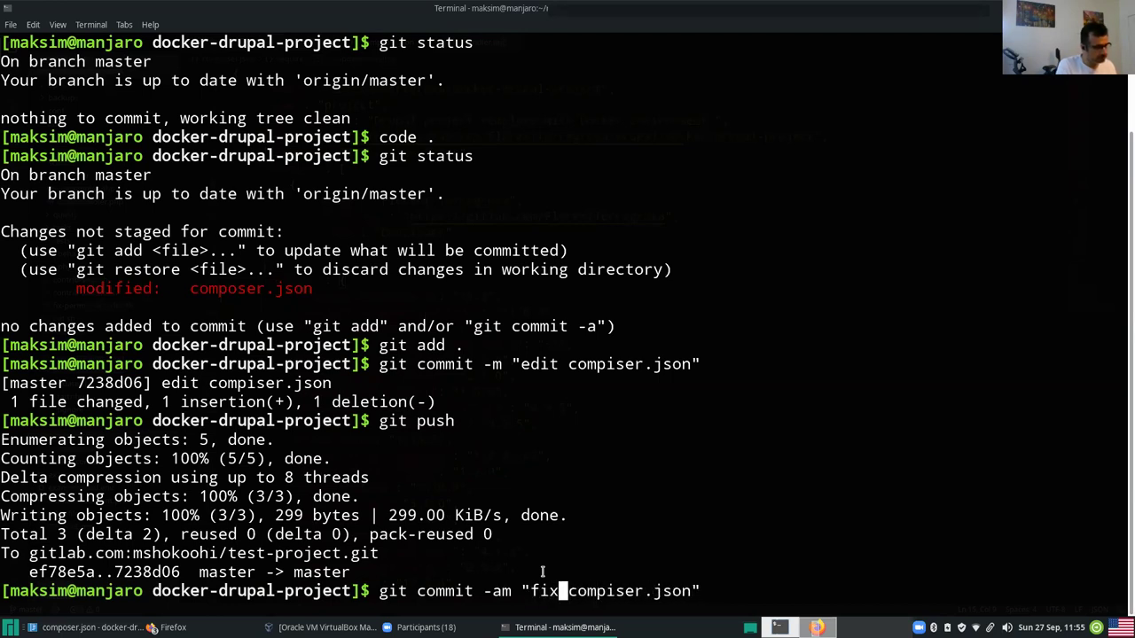
{"action": "key", "text": "Return"}
{"action": "type", "text": "git push"}
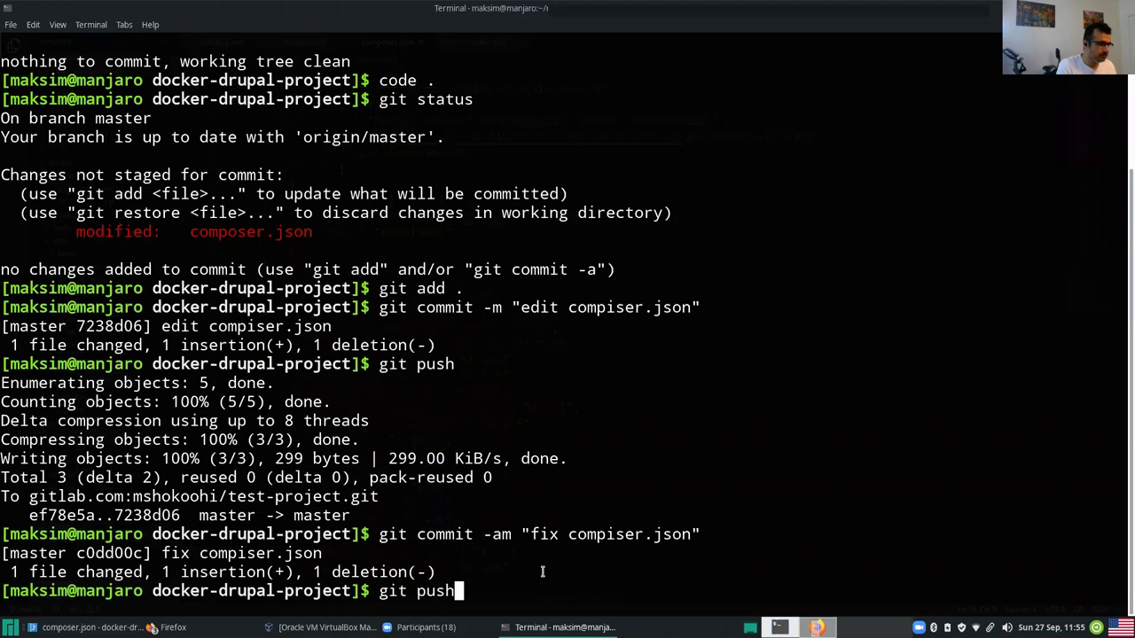
{"action": "key", "text": "Return"}
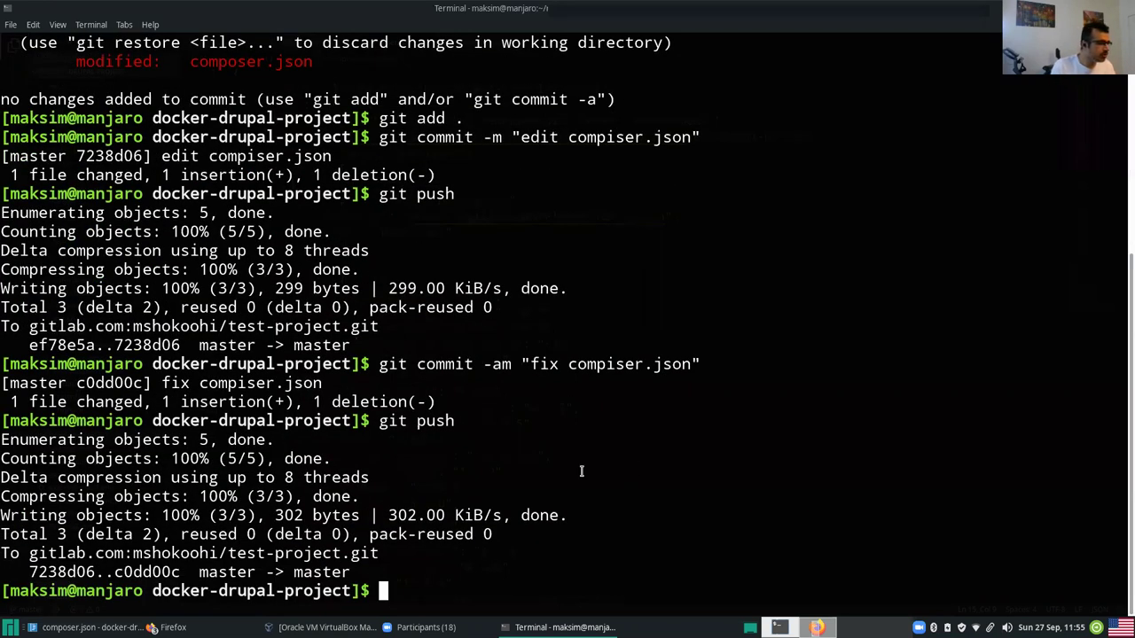
Switch back to GitLab in Firefox, review the "edit compiser.json" pipeline's jobs and open the project's pipelines list
{"action": "left_click", "coordinate": [169, 627]}
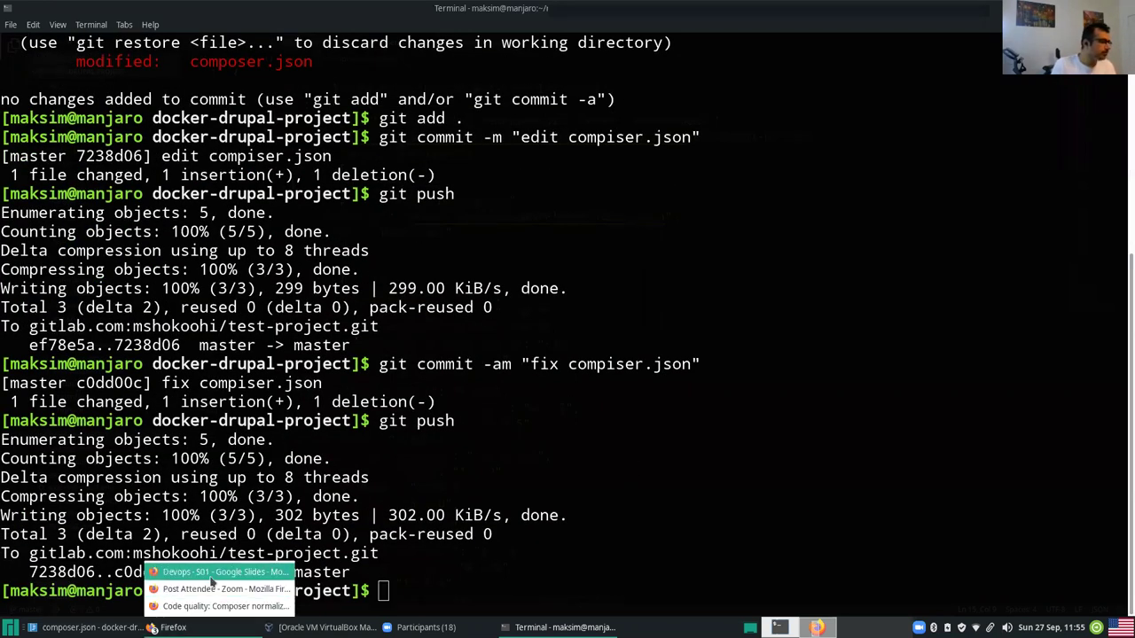
{"action": "left_click", "coordinate": [218, 606]}
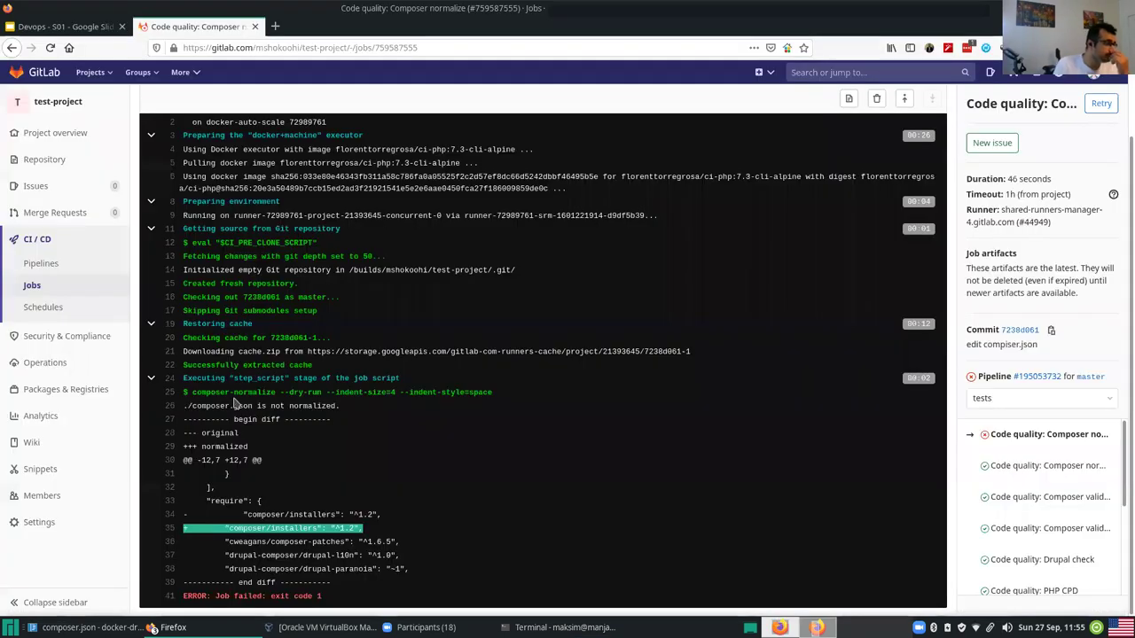
{"action": "left_click", "coordinate": [11, 48]}
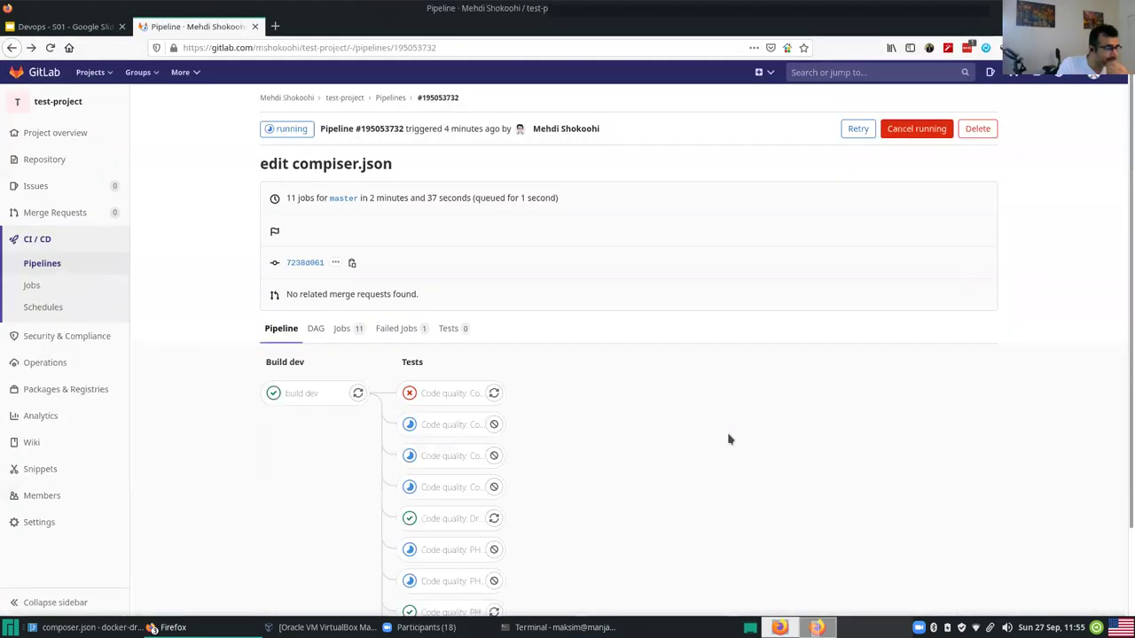
{"action": "scroll", "coordinate": [709, 456], "scroll_direction": "down", "scroll_amount": 2}
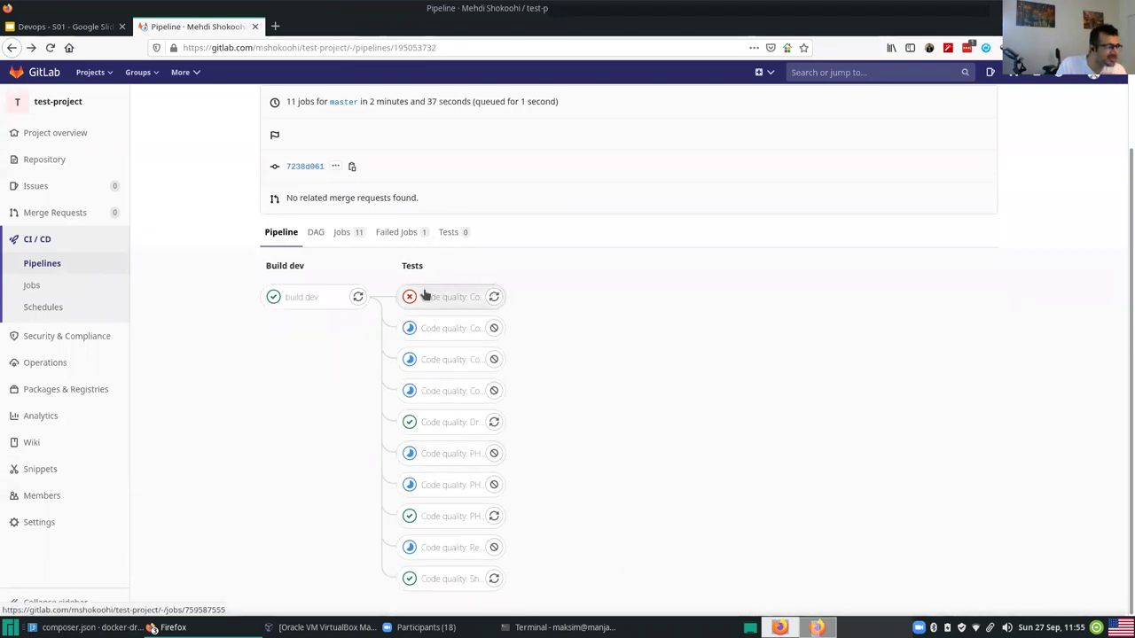
{"action": "left_click", "coordinate": [65, 260]}
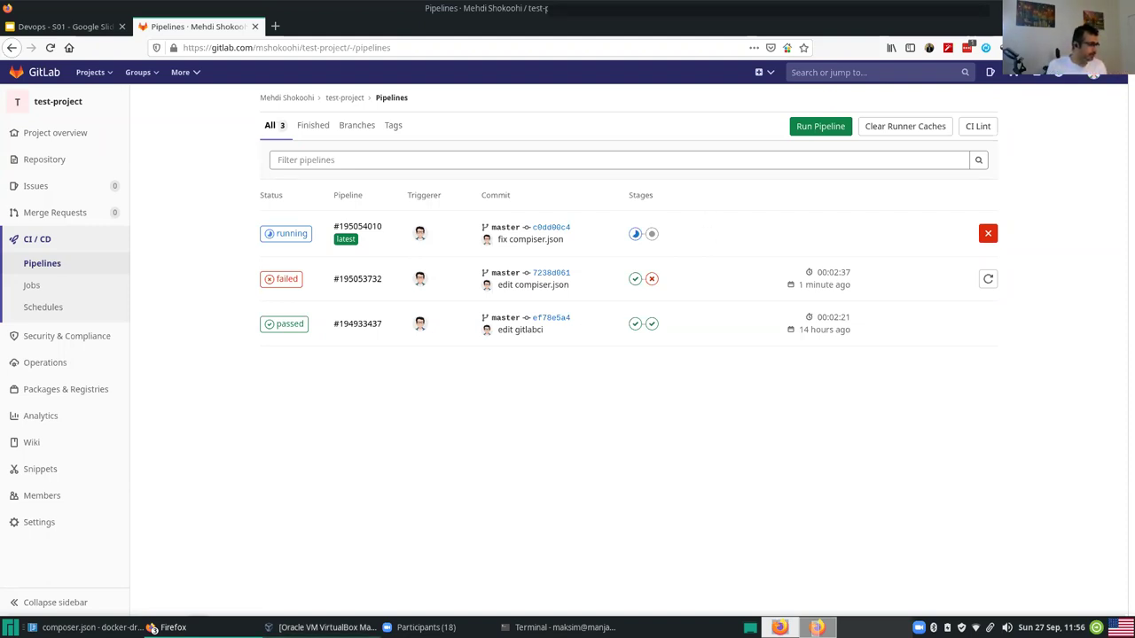
Switch to the "Devops - S01" Google Slides presentation and show the "Next session" slide
{"action": "left_click", "coordinate": [155, 627]}
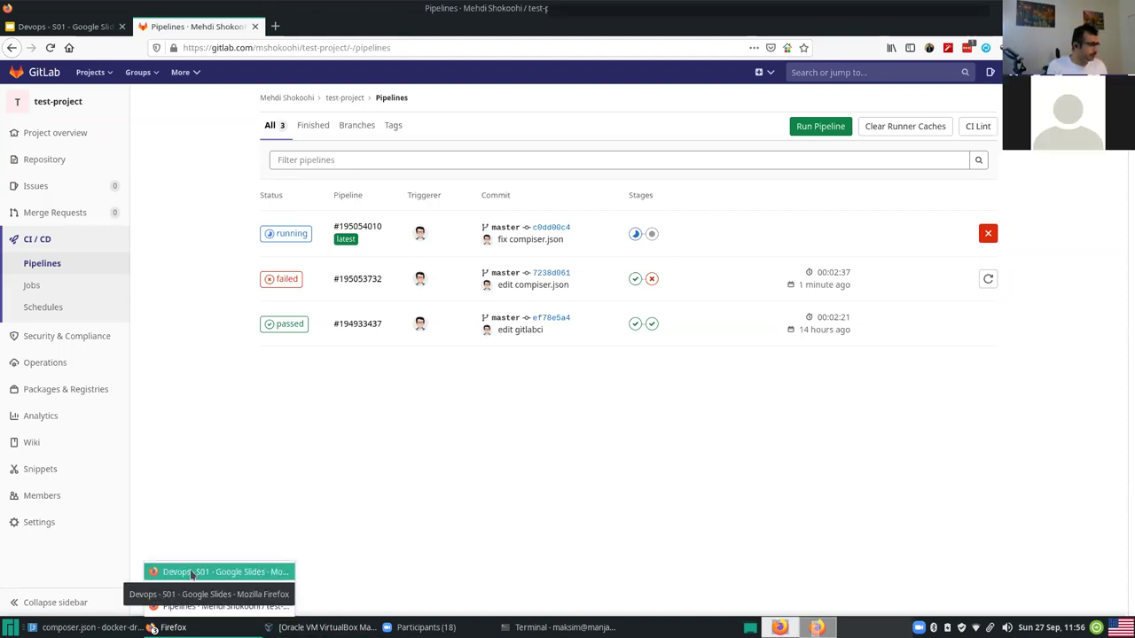
{"action": "left_click", "coordinate": [189, 573]}
{"action": "left_click", "coordinate": [732, 509]}
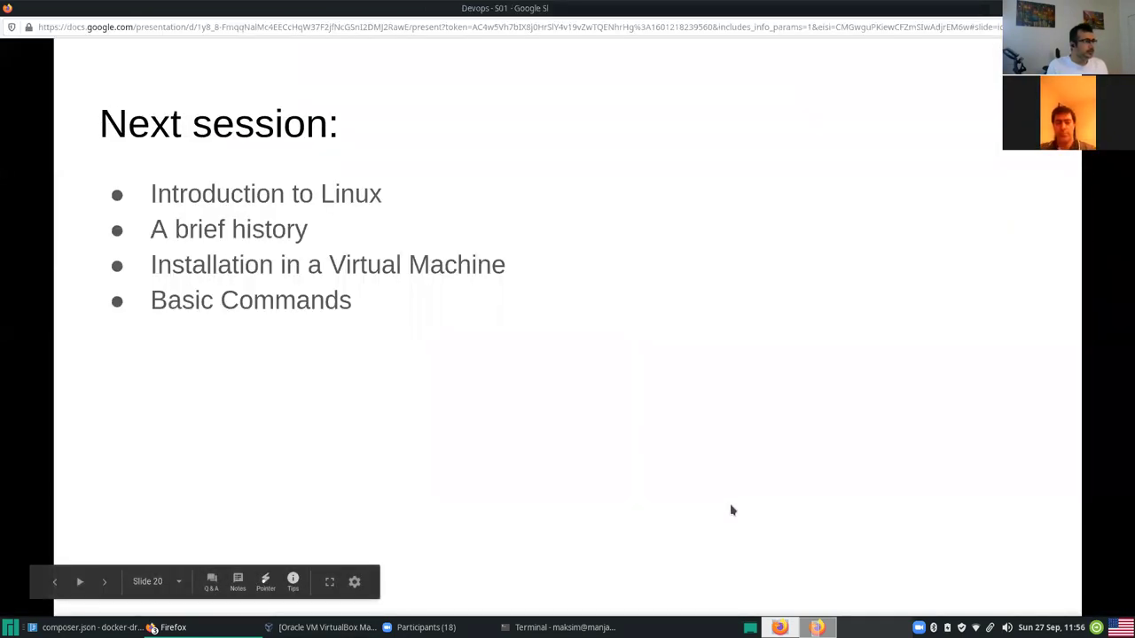
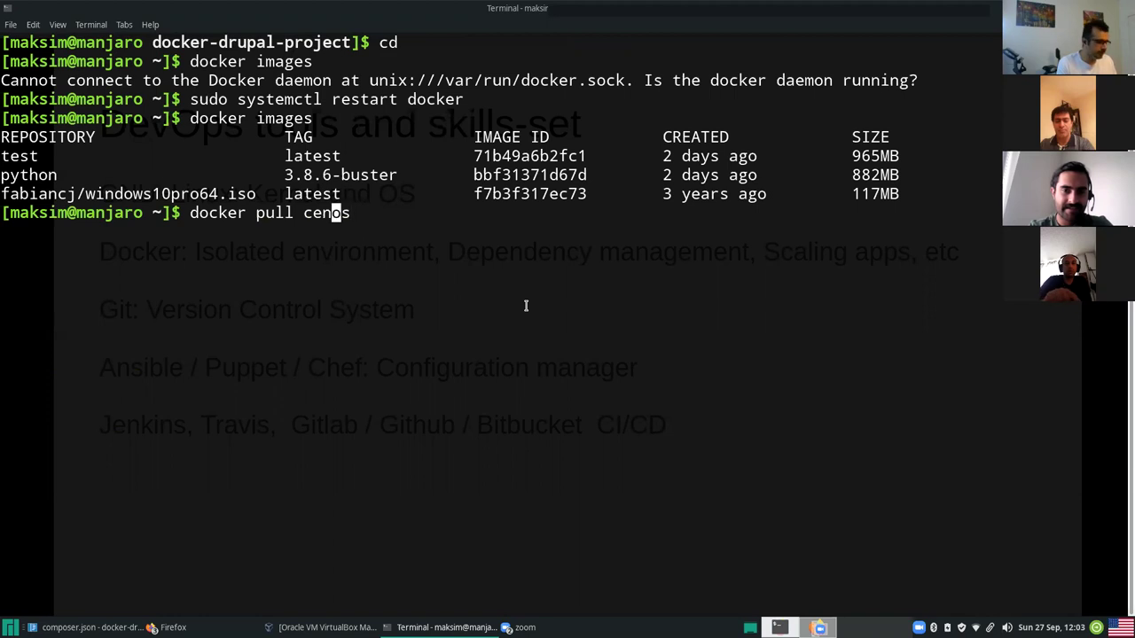
Pull the centos image from Docker's library, list the local images and highlight the centos entry
{"action": "key", "text": "Return"}
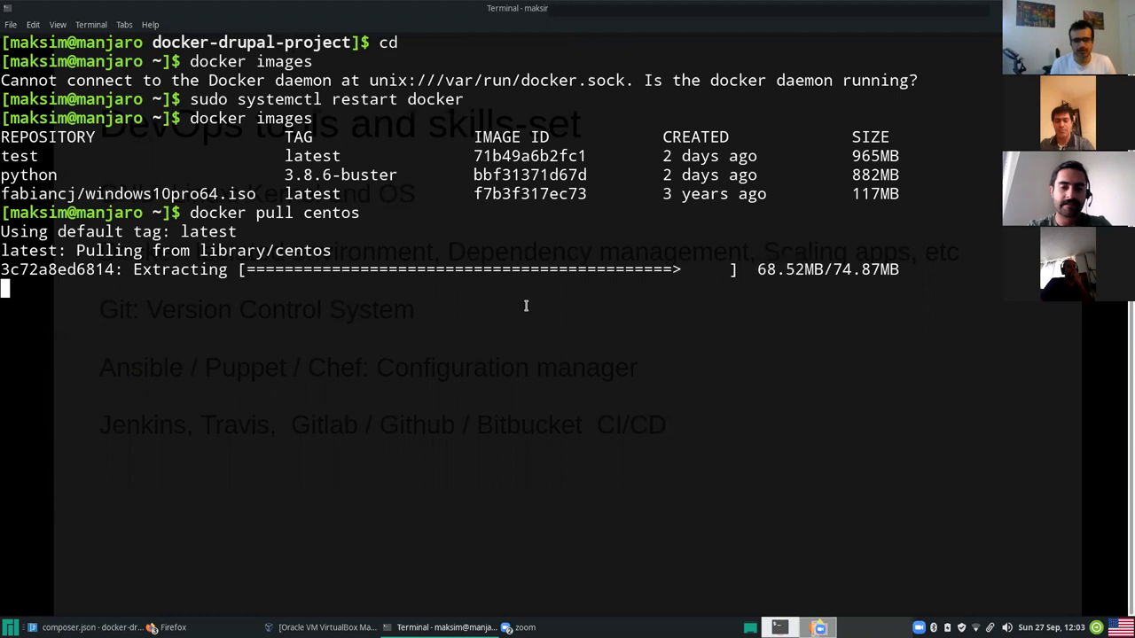
{"action": "type", "text": "docker images"}
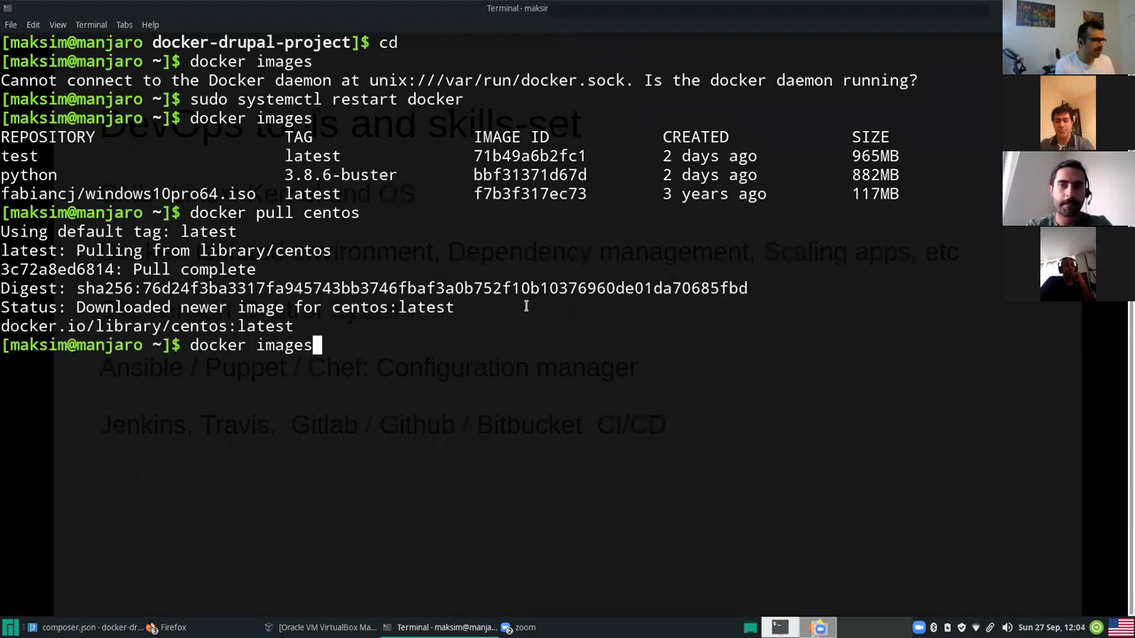
{"action": "key", "text": "Return"}
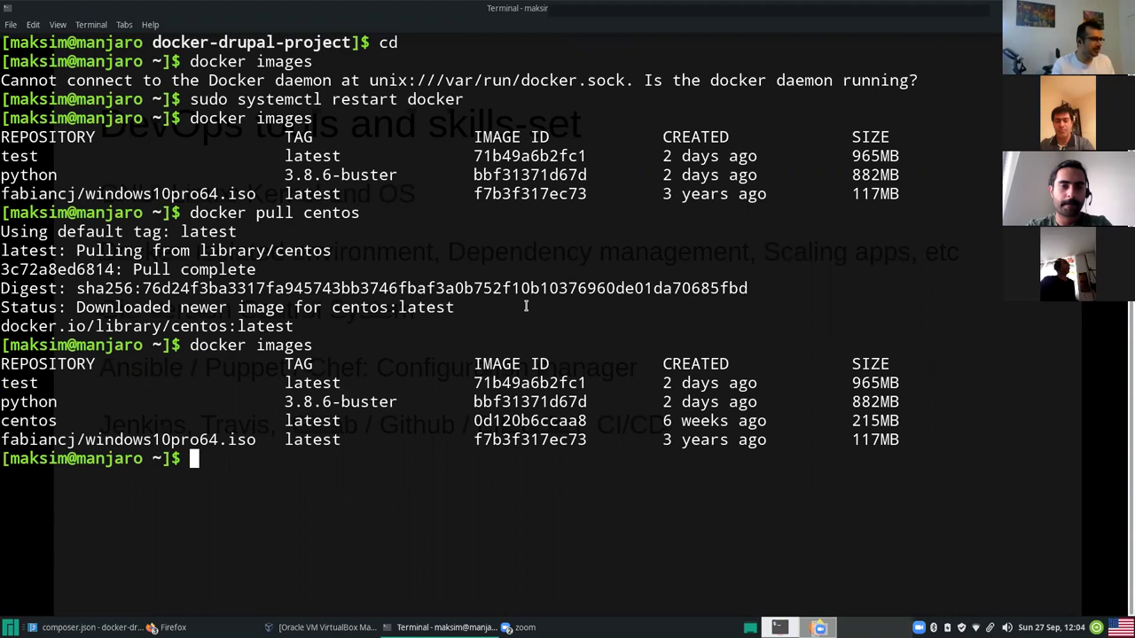
{"action": "triple_click", "coordinate": [41, 421]}
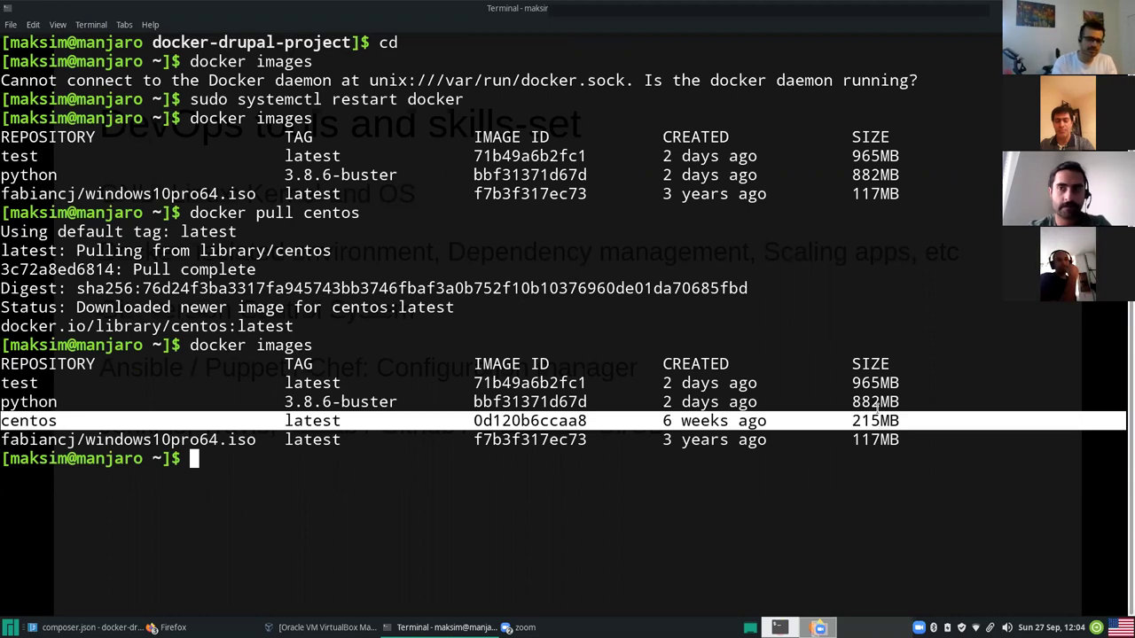
{"action": "left_click", "coordinate": [772, 461]}
Start an interactive container from the centos image with bash as its entrypoint, using docker run -it
{"action": "type", "text": "docker run "}
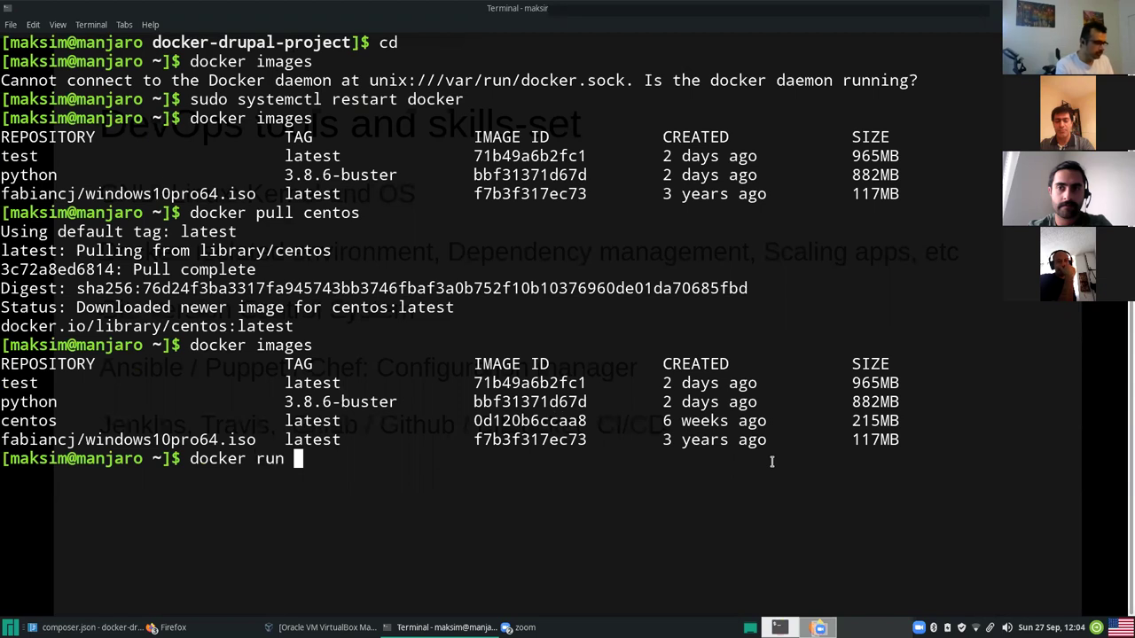
{"action": "type", "text": "-it --entry"}
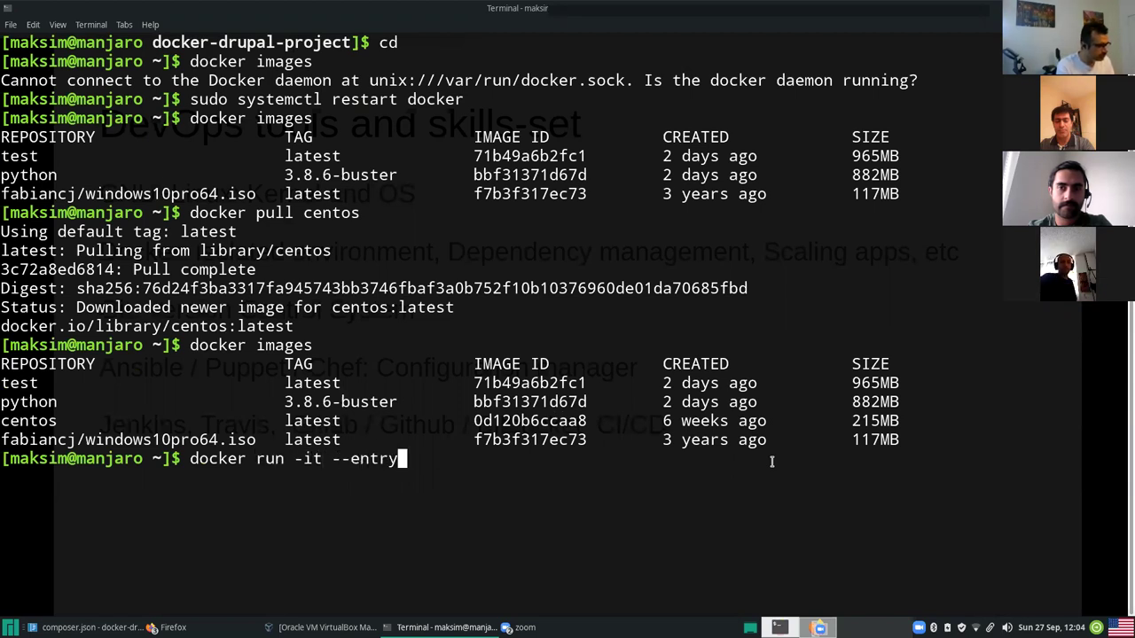
{"action": "key", "text": "BackSpace"}
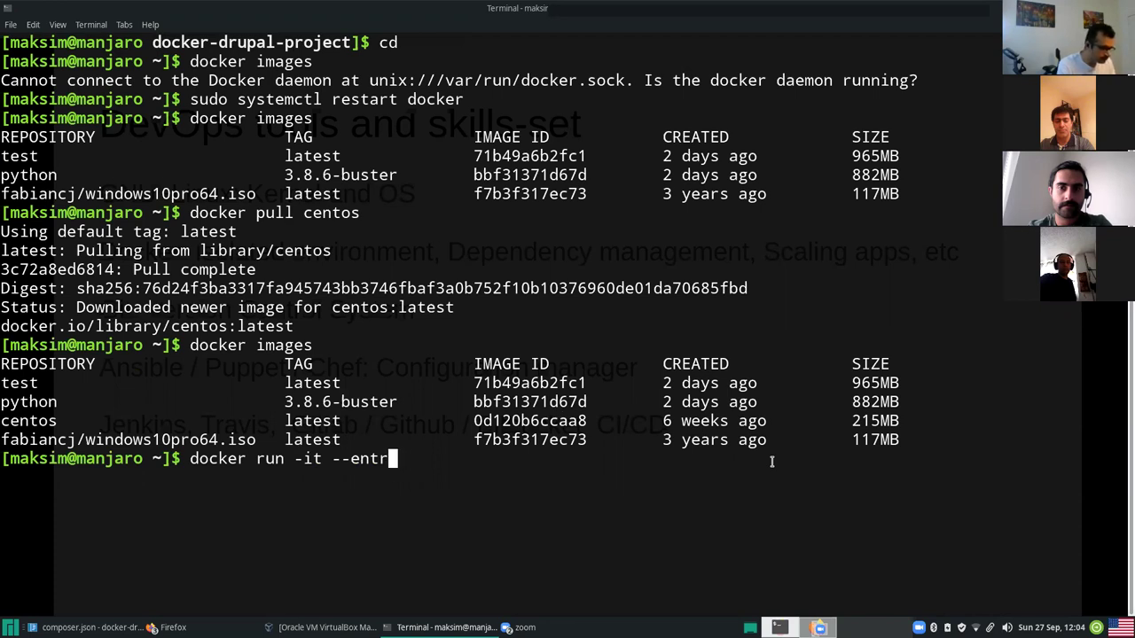
{"action": "type", "text": "ypoint "}
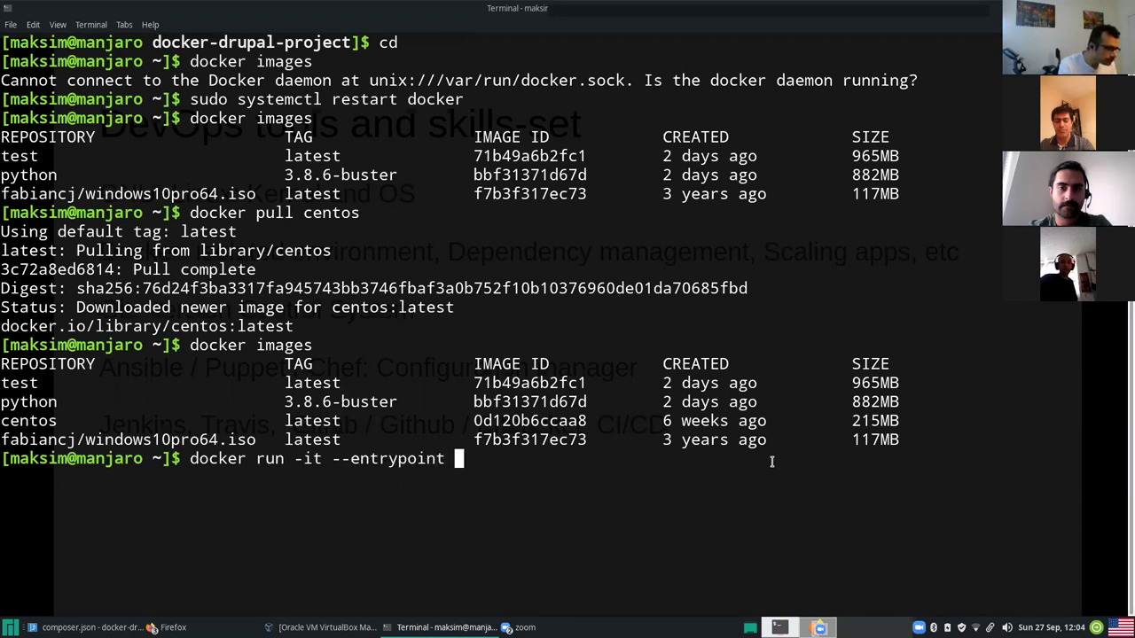
{"action": "type", "text": "bash ce"}
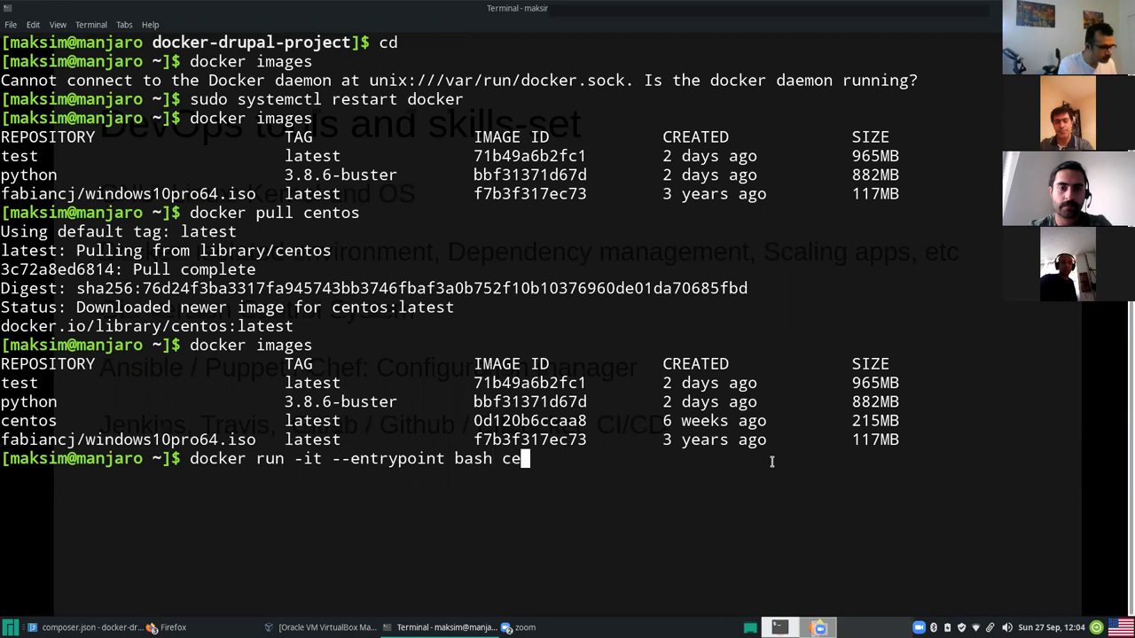
{"action": "type", "text": "ntos"}
{"action": "key", "text": "Return"}
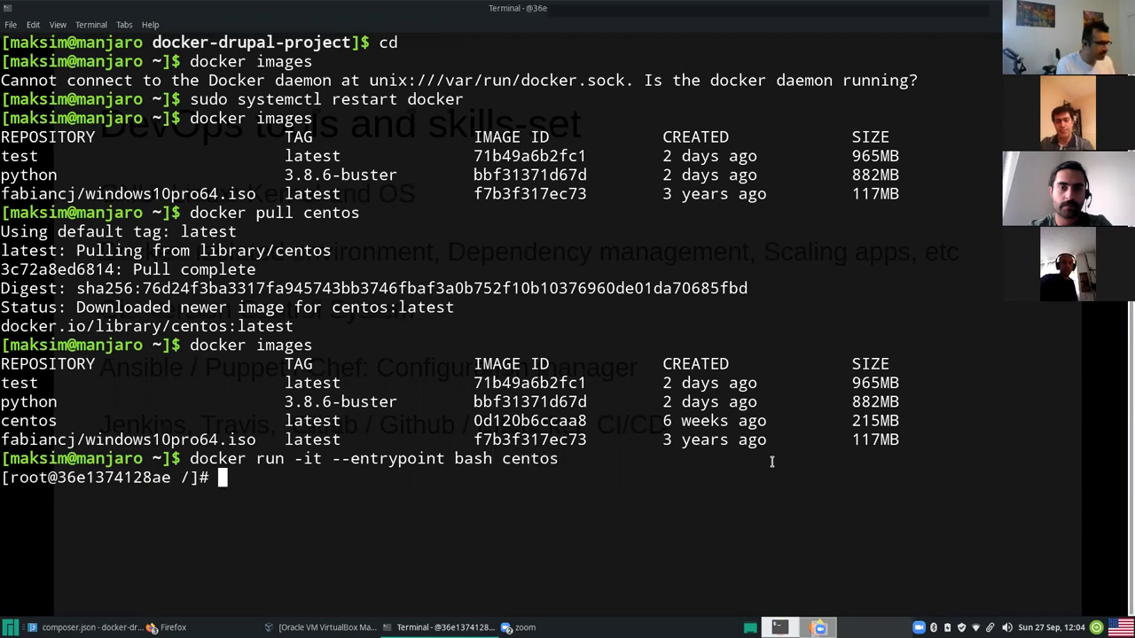
List the contents of the root directory inside the centos container
{"action": "key", "text": "Return"}
{"action": "key", "text": "Return"}
{"action": "key", "text": "Return"}
{"action": "type", "text": "ls"}
{"action": "key", "text": "Return"}
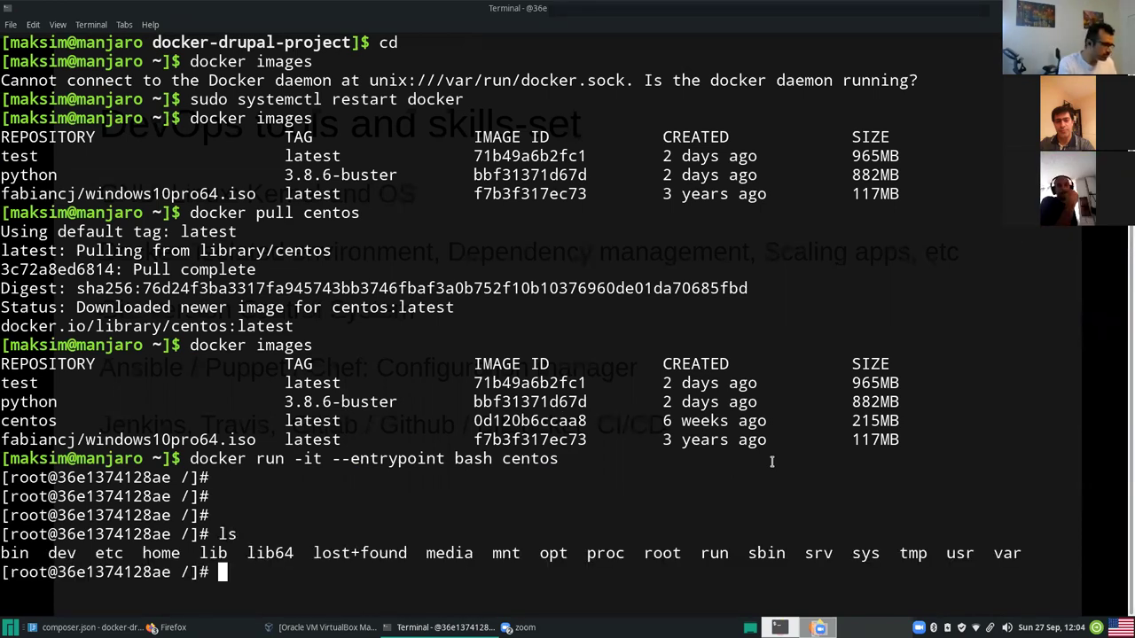
Run yum update inside the container and answer n to decline the package upgrade
{"action": "type", "text": "yum udate"}
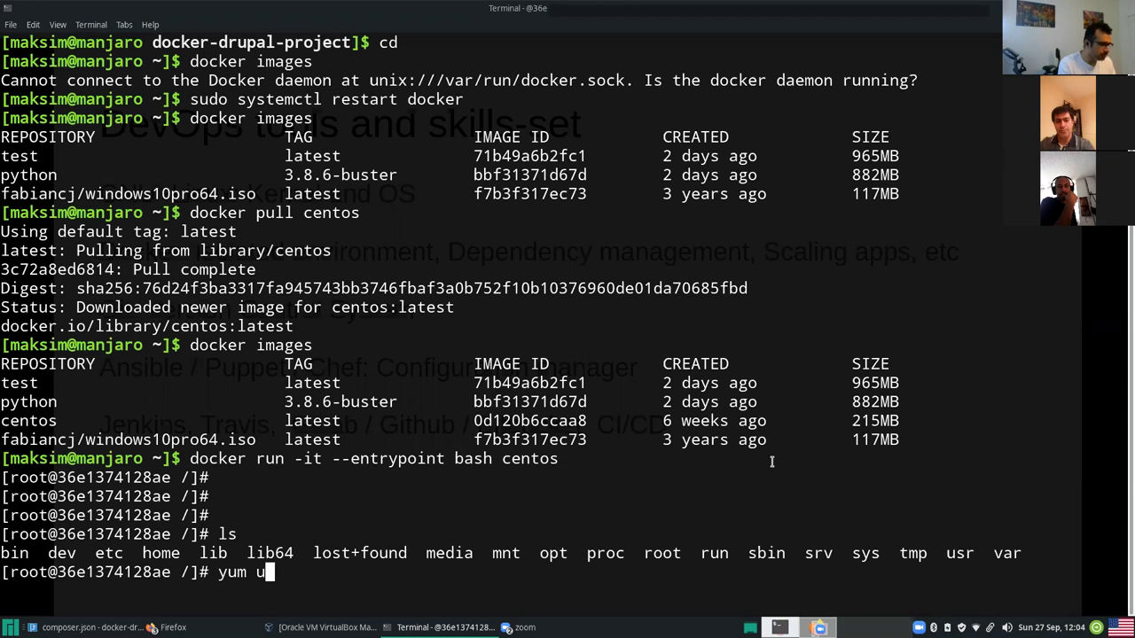
{"action": "key", "text": "BackSpace"}
{"action": "key", "text": "BackSpace"}
{"action": "key", "text": "BackSpace"}
{"action": "key", "text": "BackSpace"}
{"action": "type", "text": "pdate"}
{"action": "key", "text": "Return"}
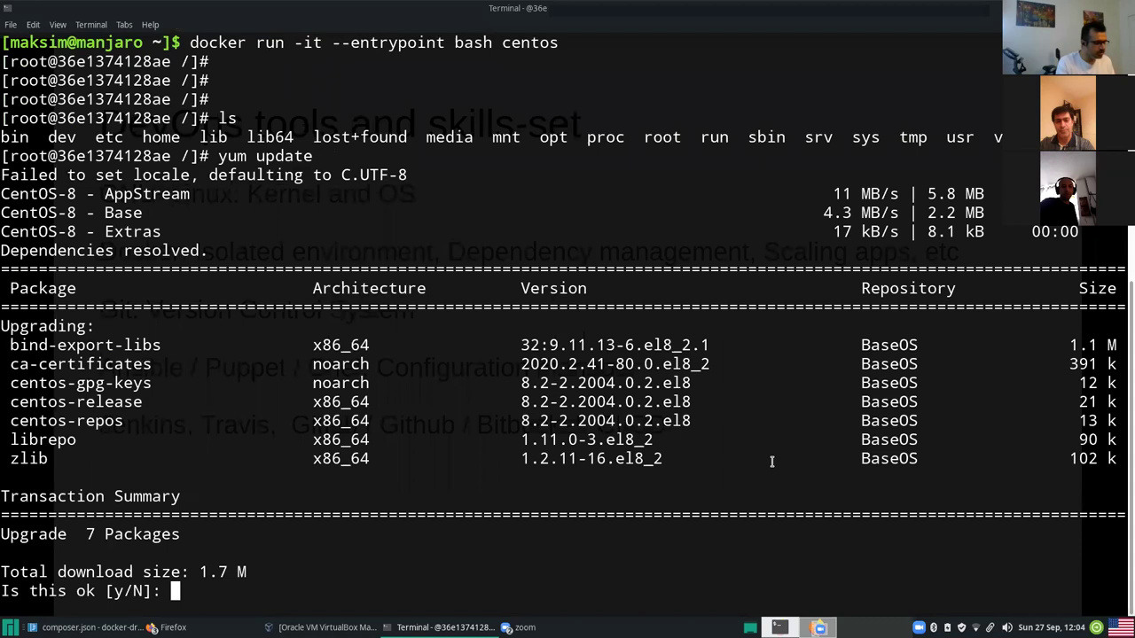
{"action": "type", "text": "n"}
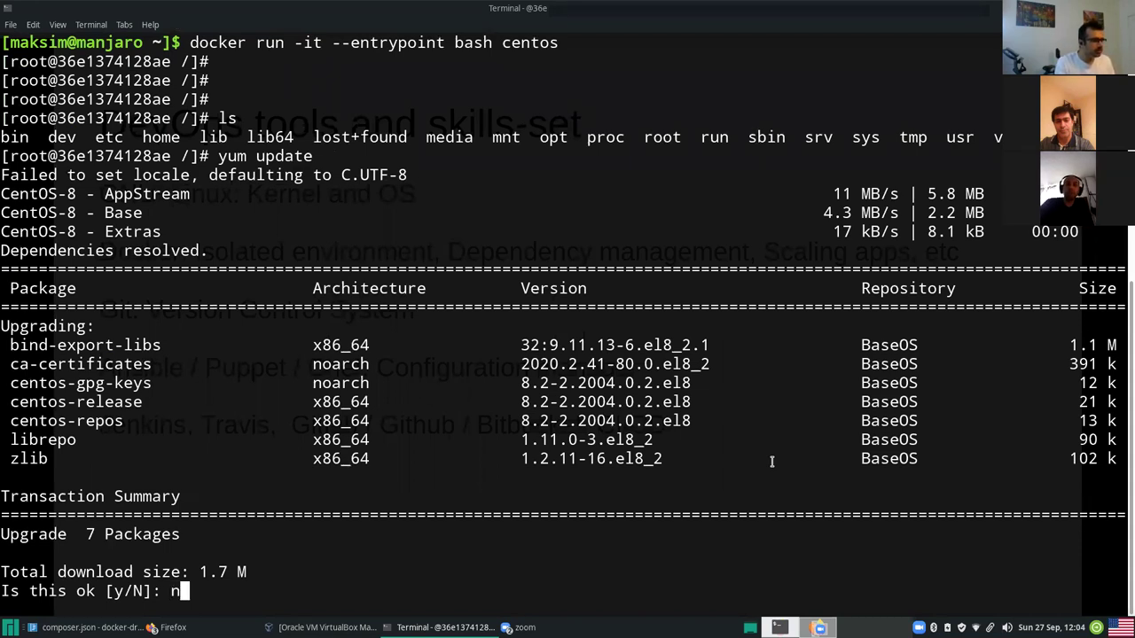
{"action": "key", "text": "Return"}
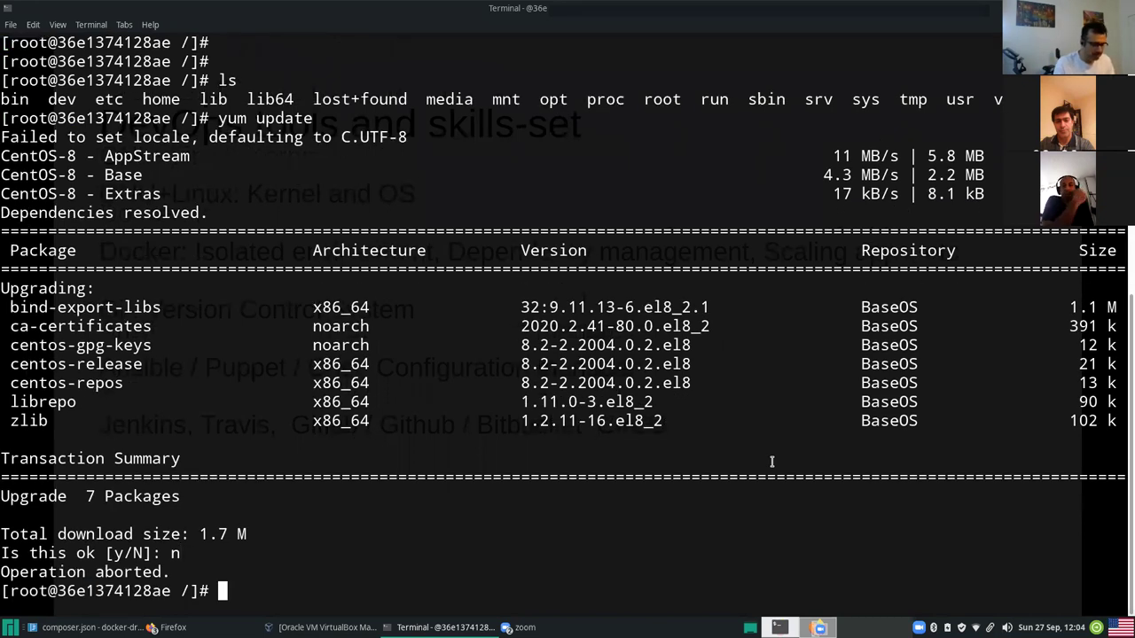
{"action": "type", "text": "p"}
{"action": "key", "text": "BackSpace"}
{"action": "type", "text": "docker"}
{"action": "key", "text": "BackSpace"}
{"action": "key", "text": "BackSpace"}
{"action": "key", "text": "BackSpace"}
{"action": "key", "text": "BackSpace"}
{"action": "key", "text": "BackSpace"}
{"action": "key", "text": "BackSpace"}
{"action": "key", "text": "BackSpace"}
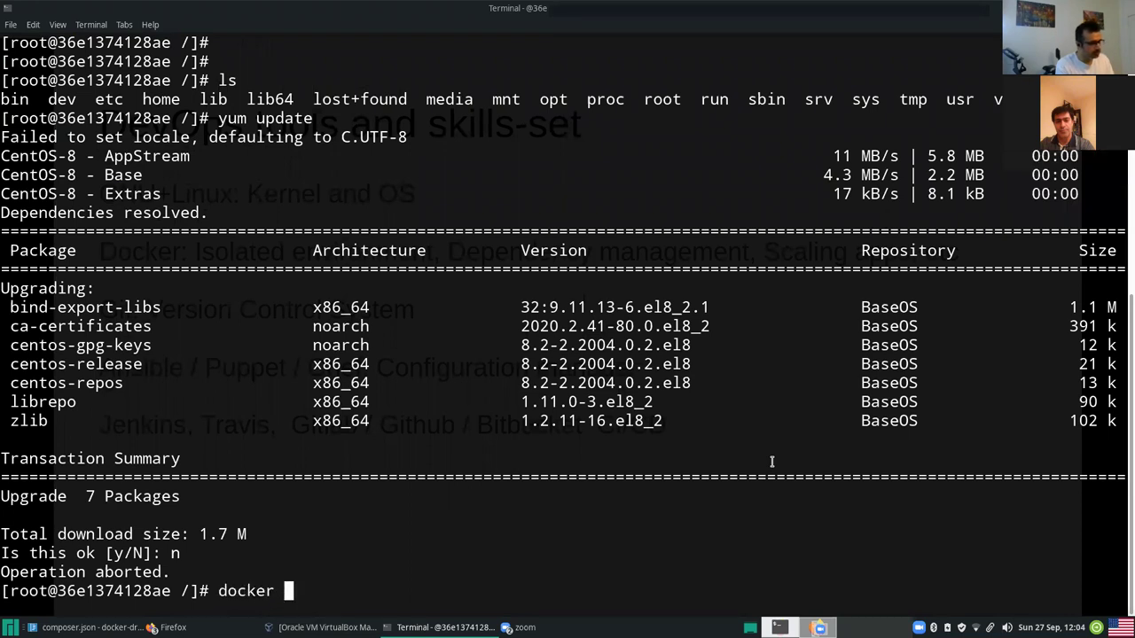
Exit the centos container and run a docker search for python3.8 images from the host shell
{"action": "type", "text": "exit"}
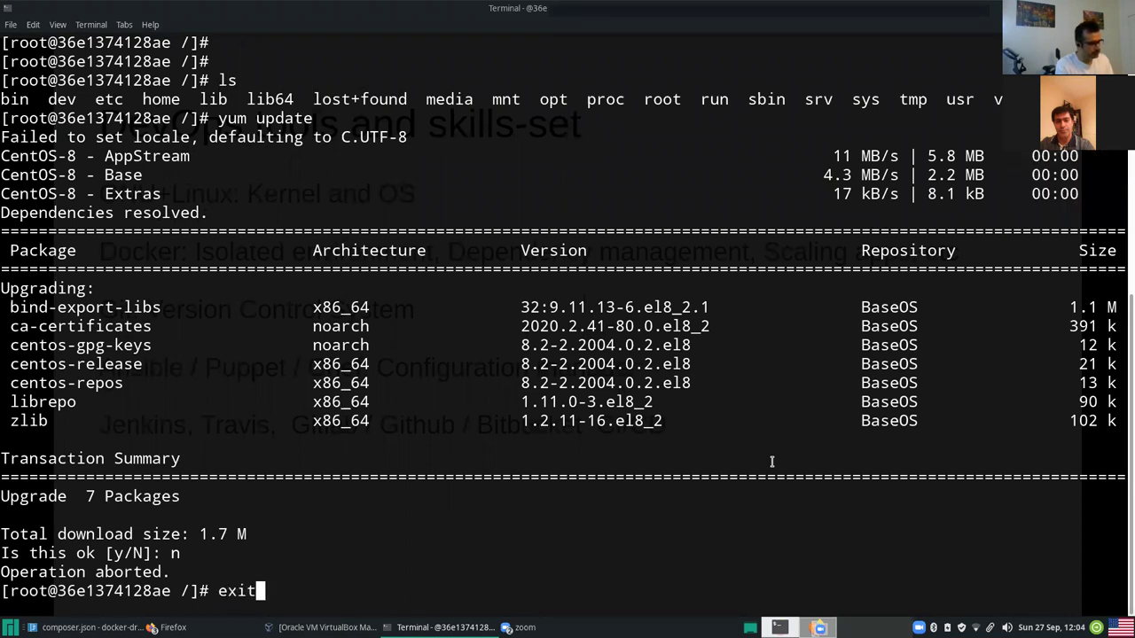
{"action": "key", "text": "Return"}
{"action": "type", "text": "docker search "}
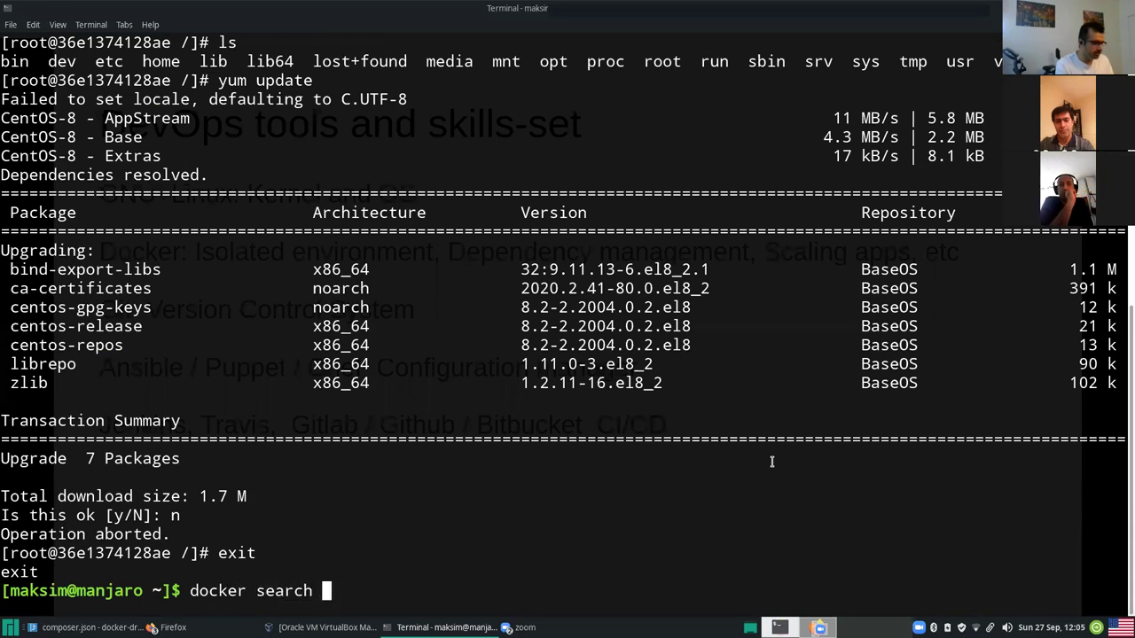
{"action": "type", "text": "python3.8"}
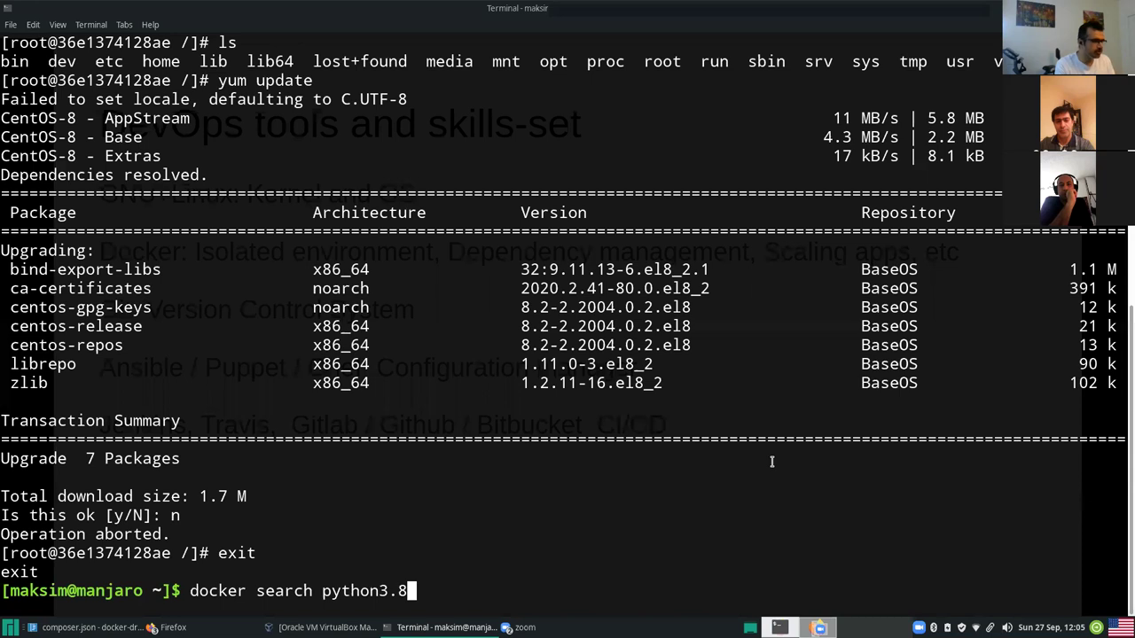
{"action": "key", "text": "Return"}
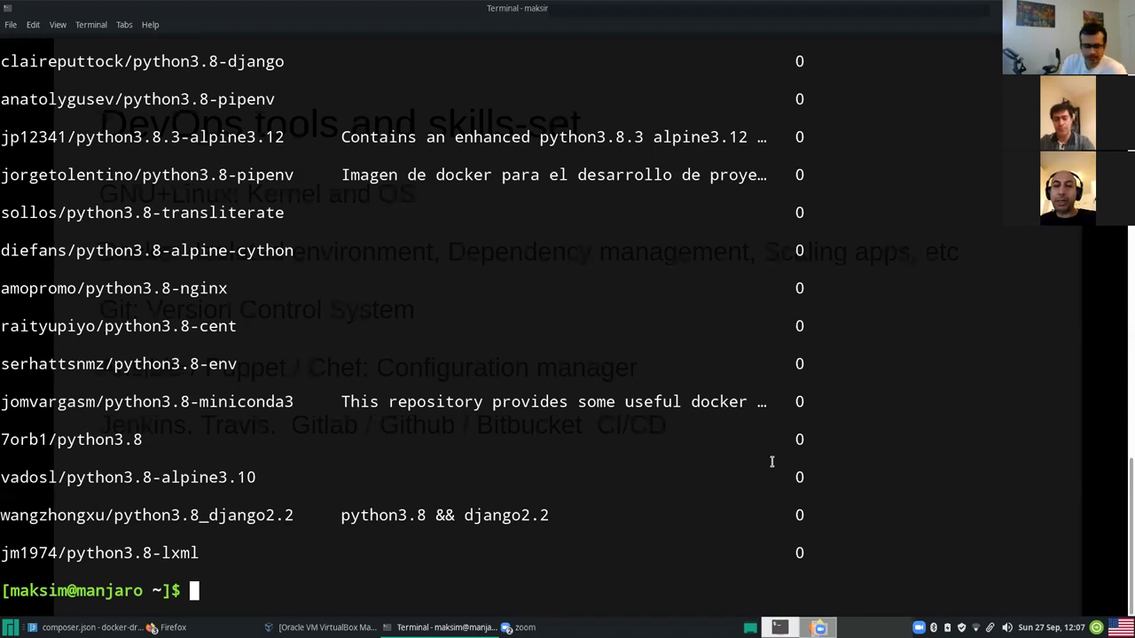
Show the "DevOps tools and skills-set" slide in the Devops - S01 presentation, then switch to the GitLab test-project pipelines list
{"action": "left_click", "coordinate": [168, 626]}
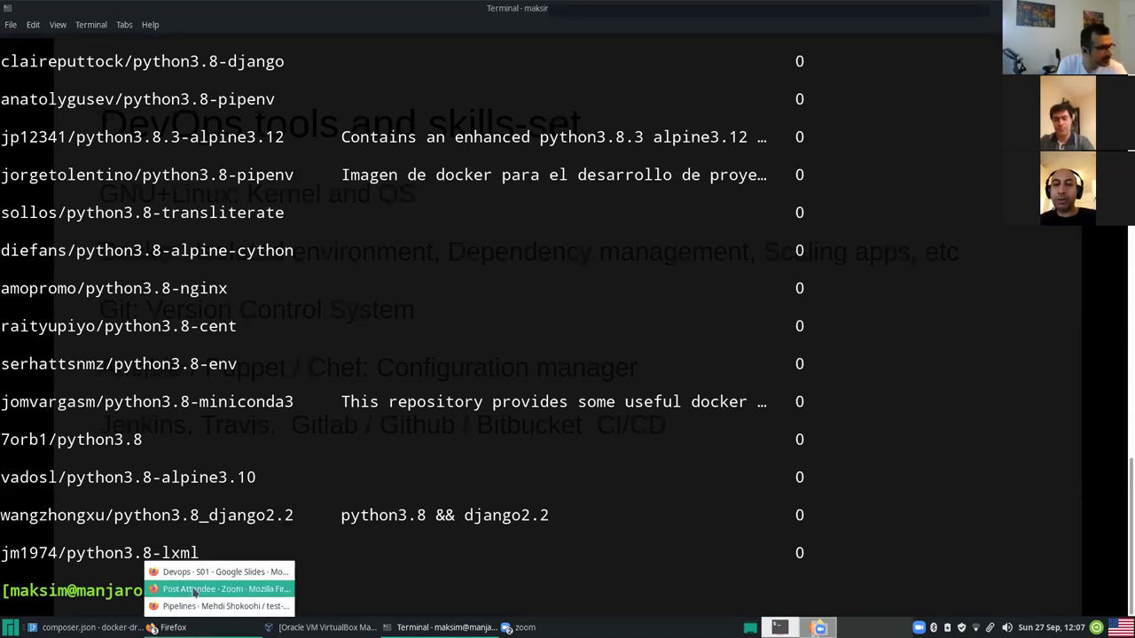
{"action": "left_click", "coordinate": [195, 572]}
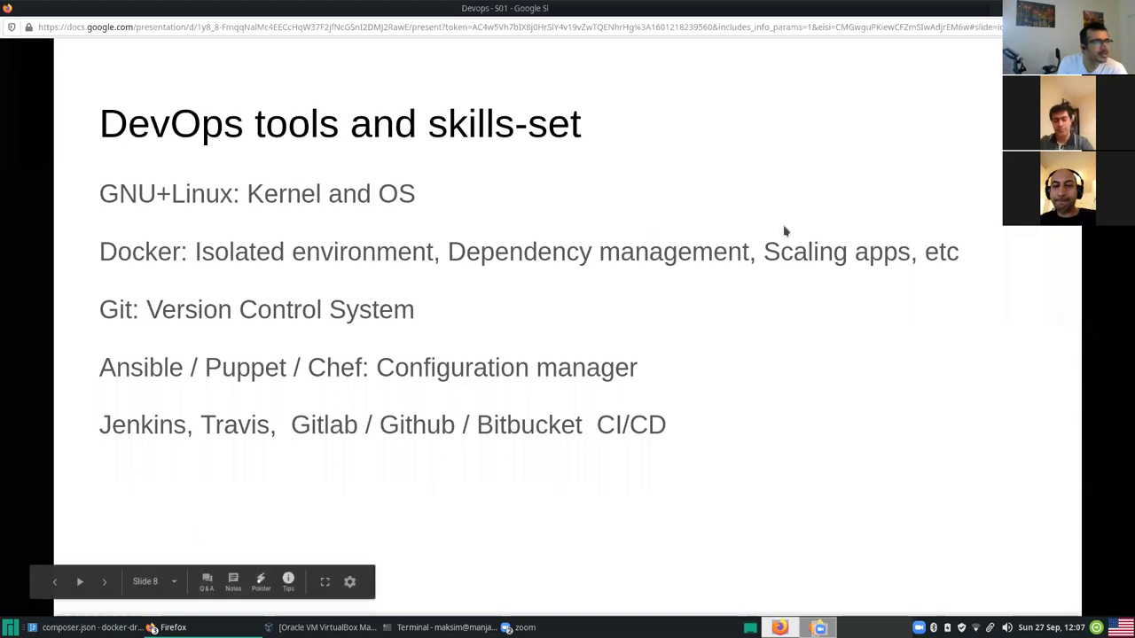
{"action": "key", "text": "alt+Tab"}
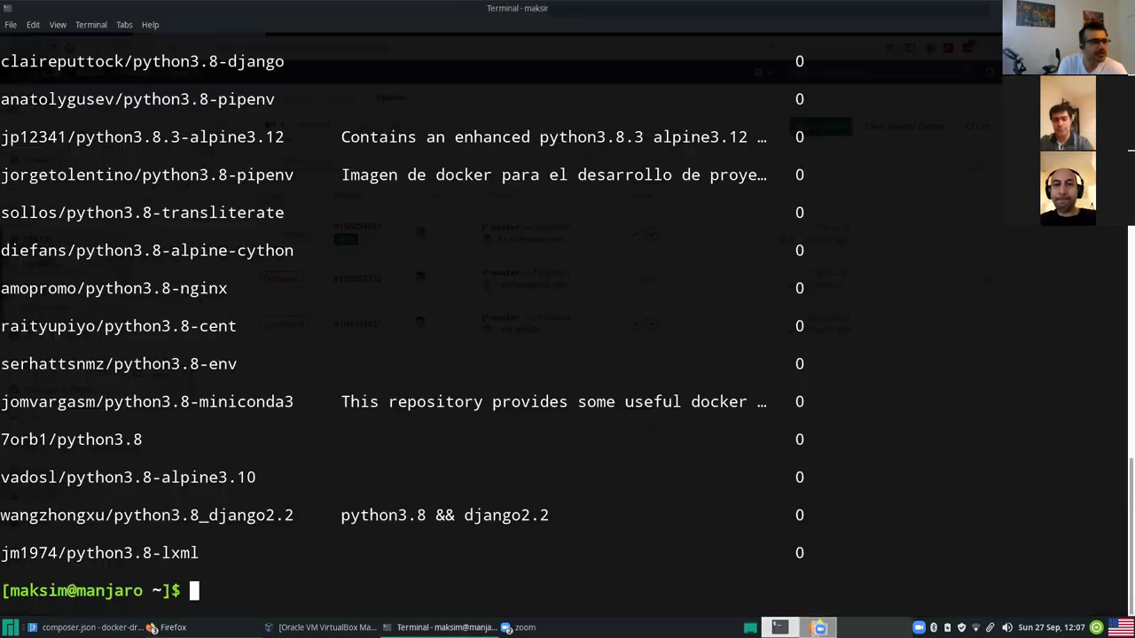
{"action": "left_click", "coordinate": [169, 627]}
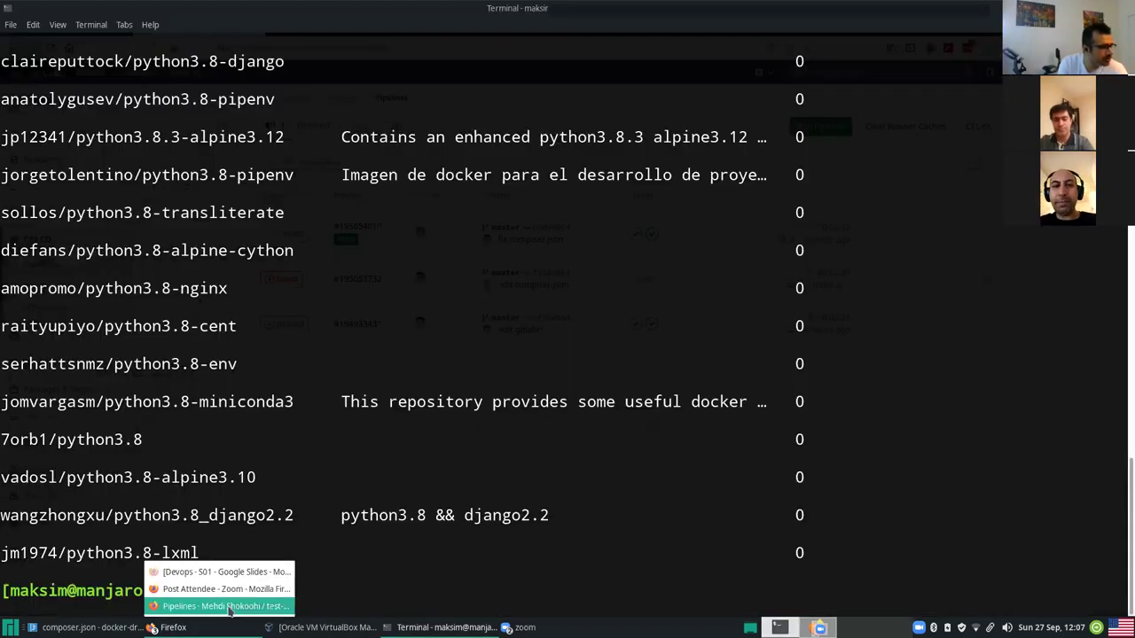
{"action": "left_click", "coordinate": [228, 608]}
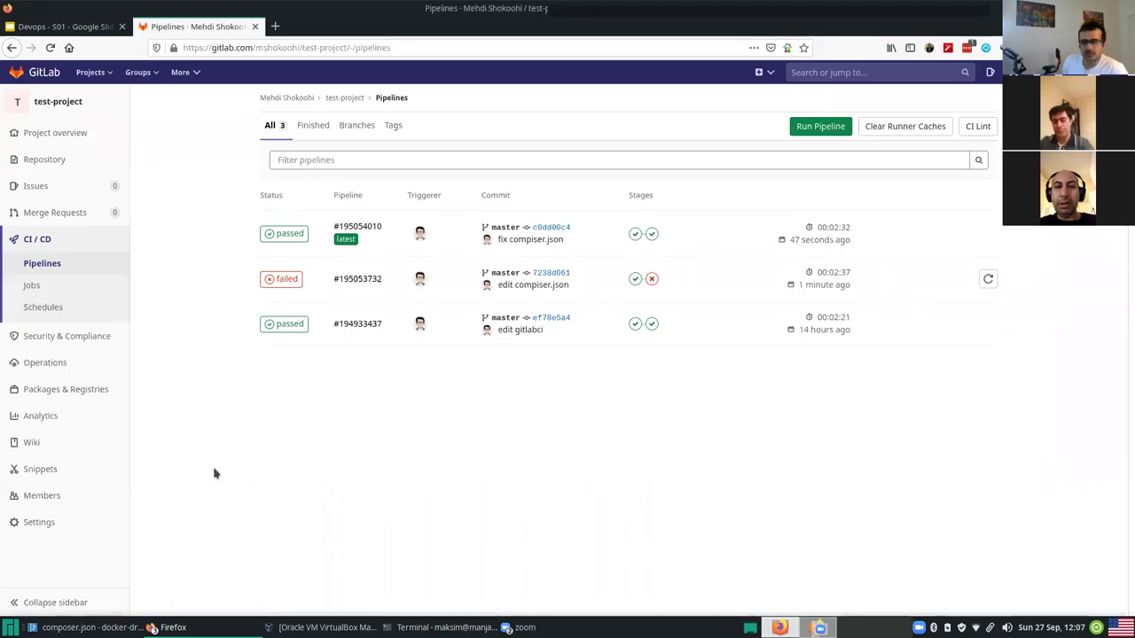